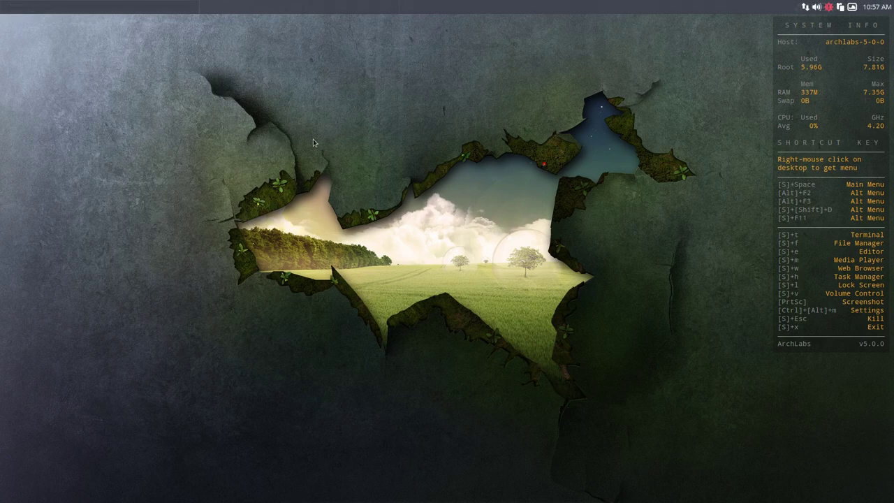
Open a terminal on the Openbox desktop to view the system information, and close it again.
{"action": "key", "text": "super+t"}
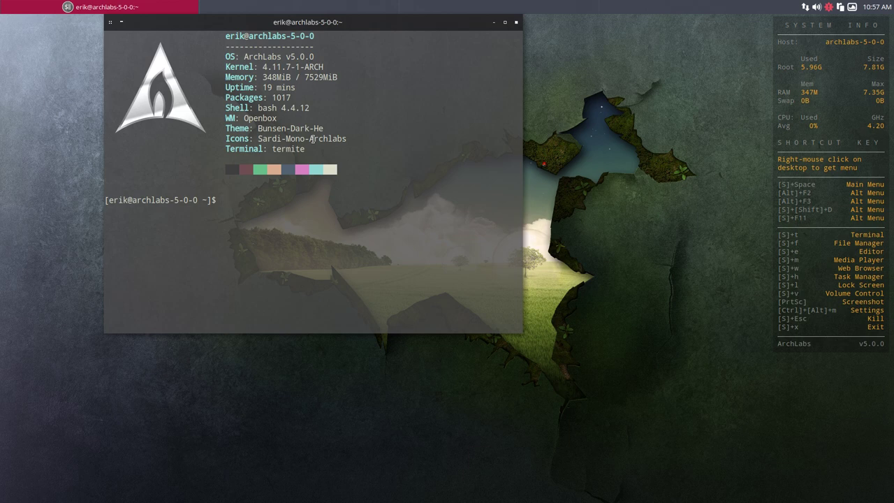
{"action": "left_click", "coordinate": [517, 25]}
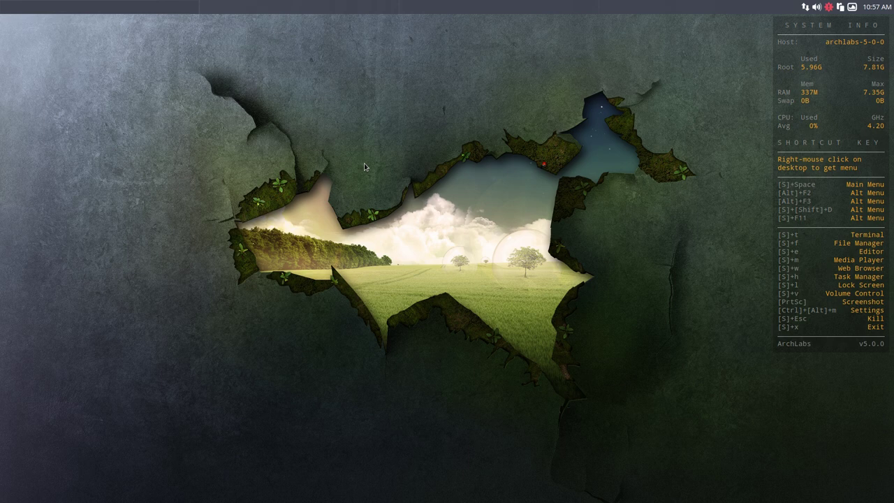
Exit the Openbox session by logging out to the login screen.
{"action": "right_click", "coordinate": [424, 127]}
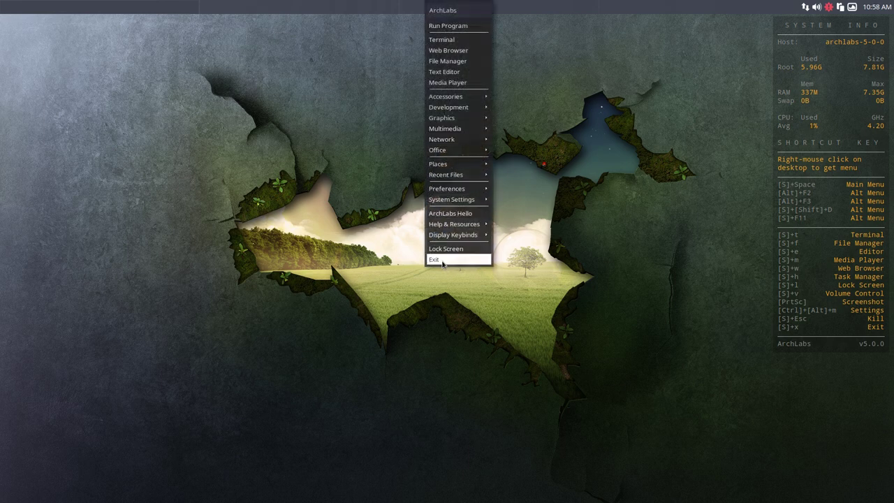
{"action": "left_click", "coordinate": [443, 260]}
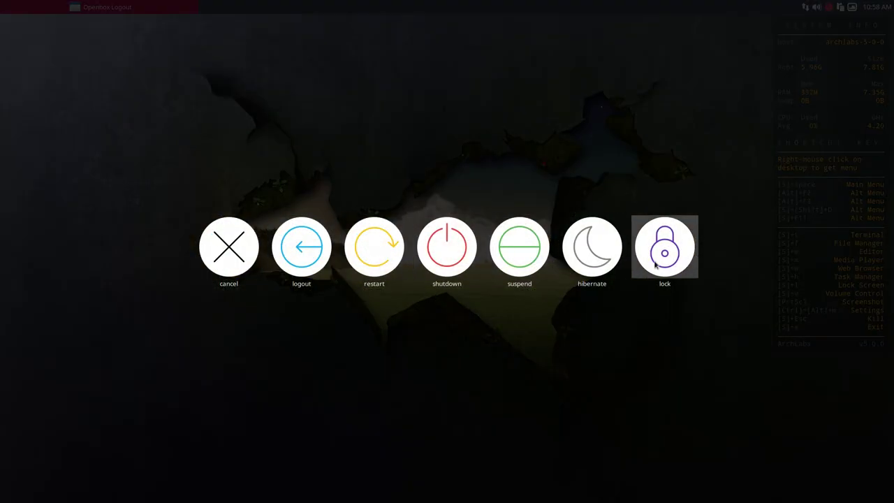
{"action": "left_click", "coordinate": [309, 251]}
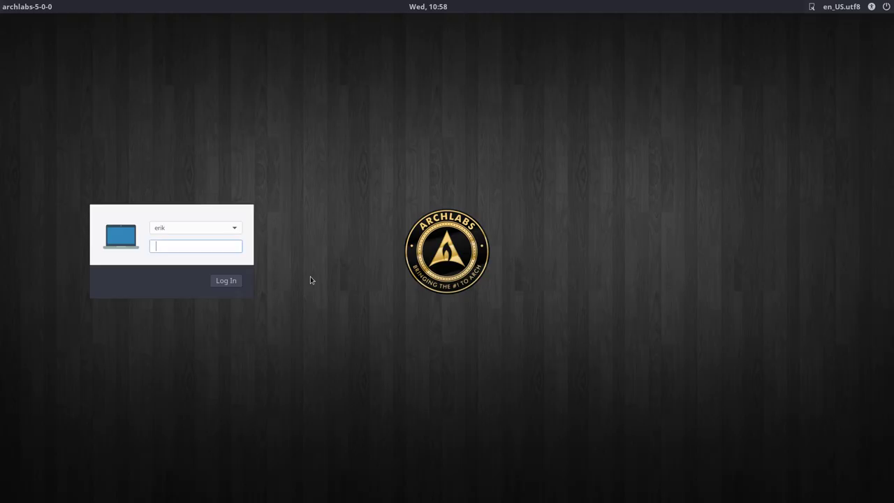
Choose the i3 session on the login screen and log in with the account password.
{"action": "left_click", "coordinate": [813, 7]}
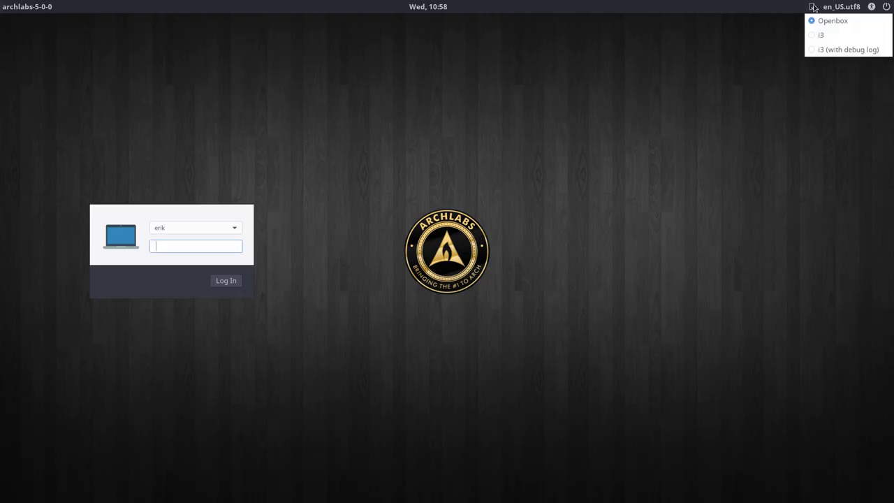
{"action": "left_click", "coordinate": [812, 36]}
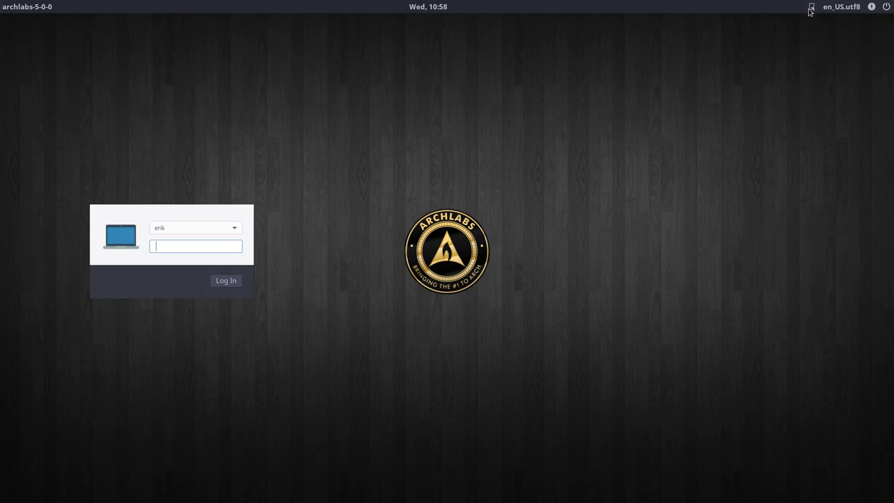
{"action": "left_click", "coordinate": [812, 8]}
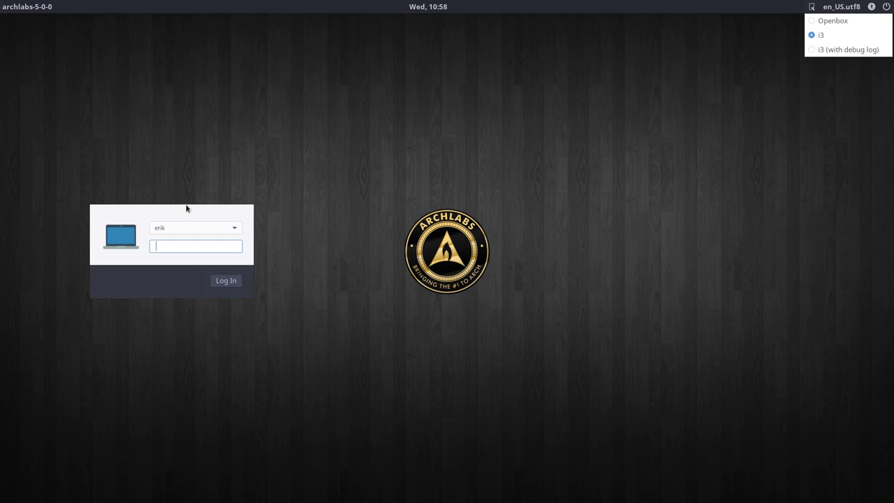
{"action": "left_click", "coordinate": [162, 245]}
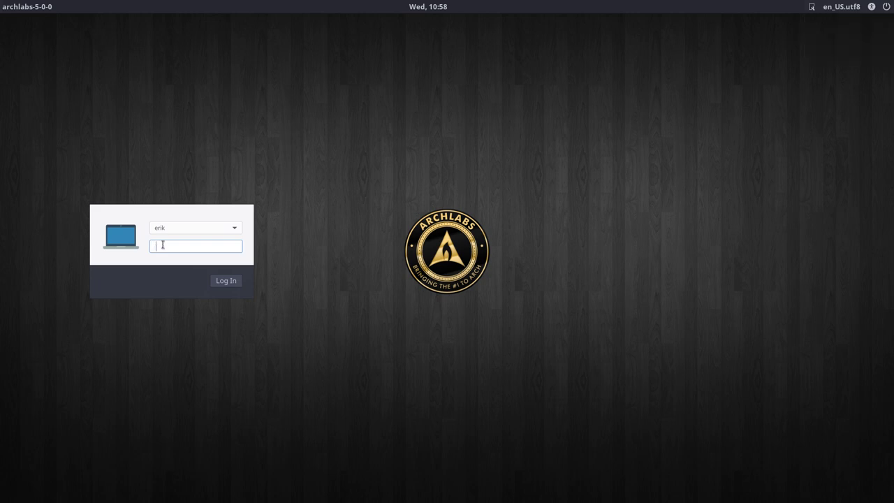
{"action": "type", "text": "••••"}
{"action": "key", "text": "Return"}
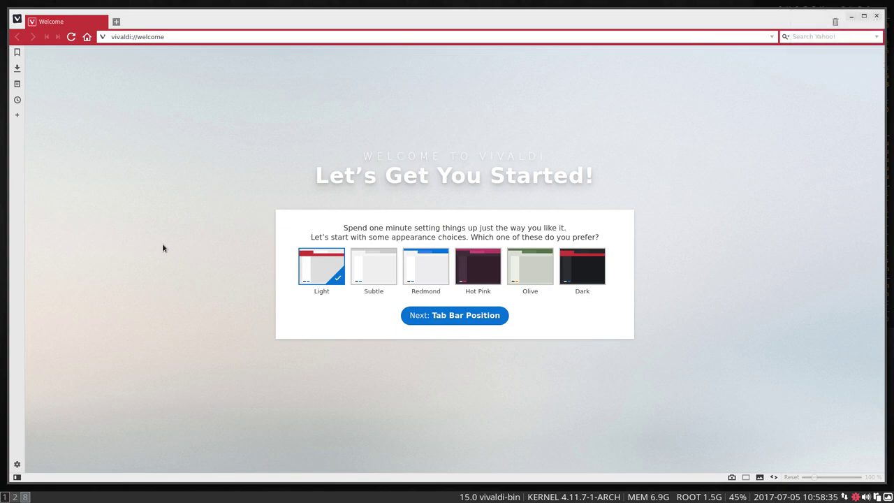
Open three terminals tiled beside the Vivaldi window.
{"action": "key", "text": "super+Return"}
{"action": "key", "text": "super+Return"}
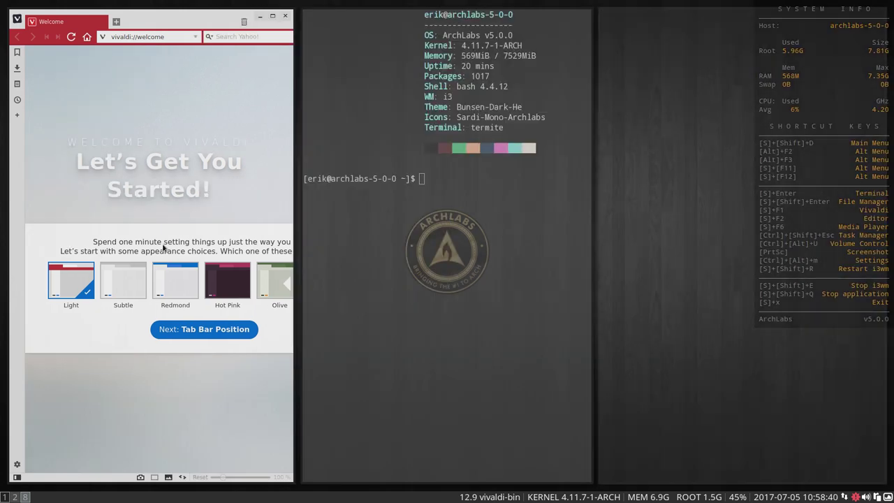
{"action": "key", "text": "super+Return"}
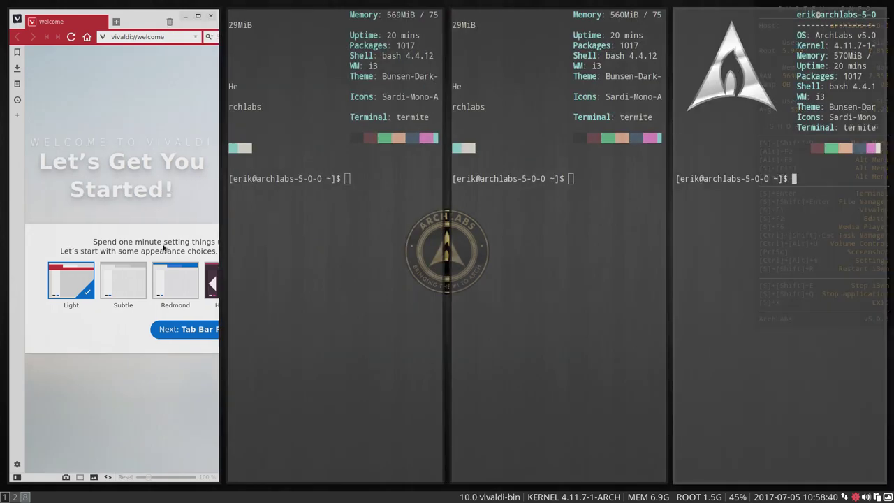
Close the newest terminal and switch the focus back and forth between the remaining tiled windows.
{"action": "key", "text": "super+shift+q"}
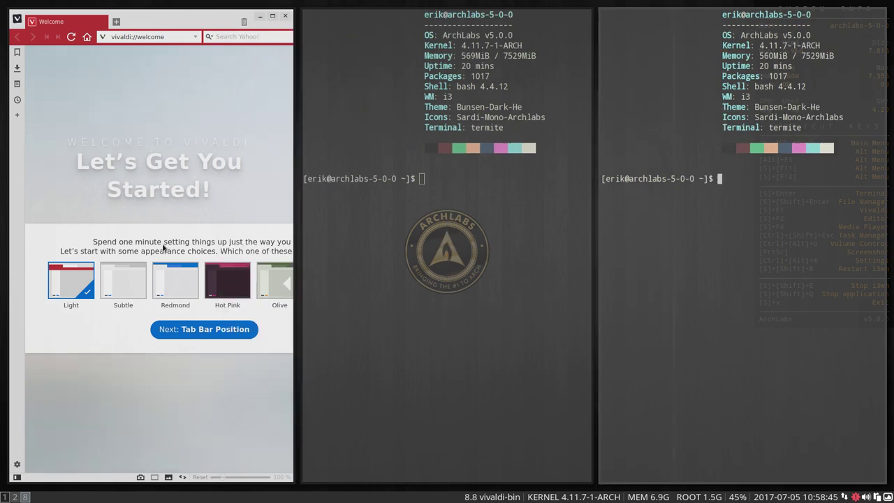
{"action": "key", "text": "super+Right"}
{"action": "key", "text": "super+Right"}
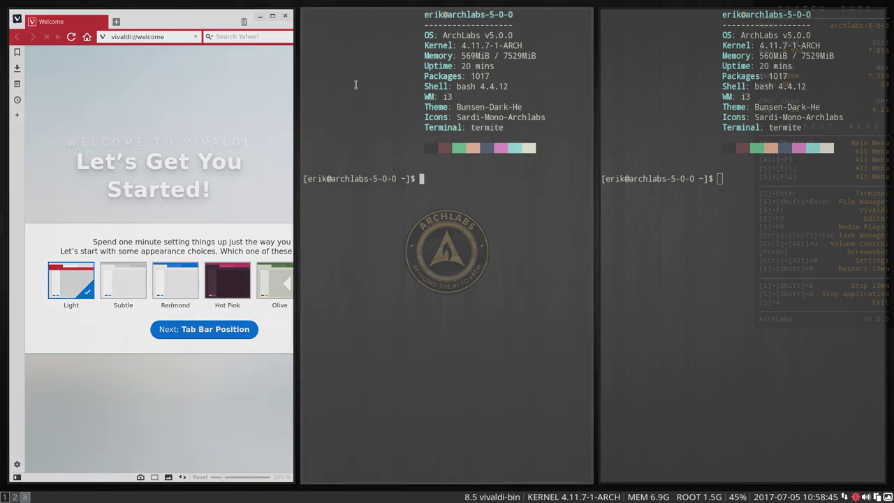
{"action": "key", "text": "super+Left"}
{"action": "key", "text": "super+Left"}
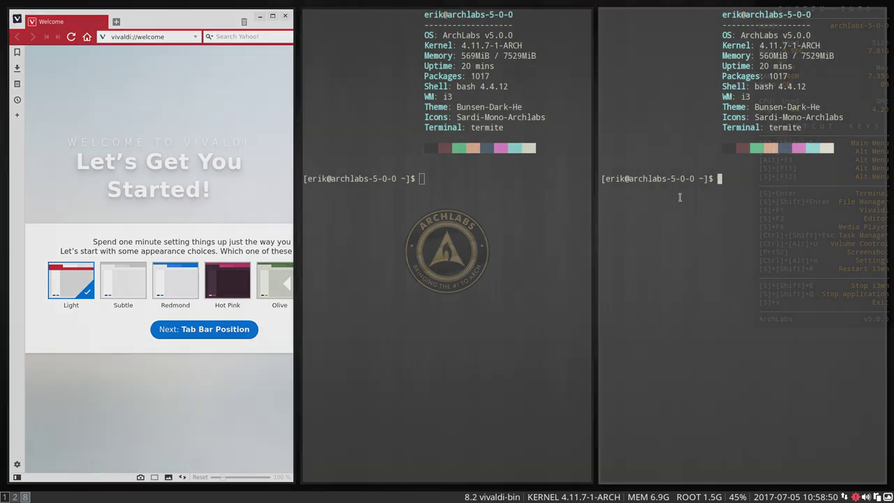
Close the two remaining terminals and the Vivaldi welcome window to empty the workspace.
{"action": "key", "text": "super+shift+q"}
{"action": "key", "text": "super+shift+q"}
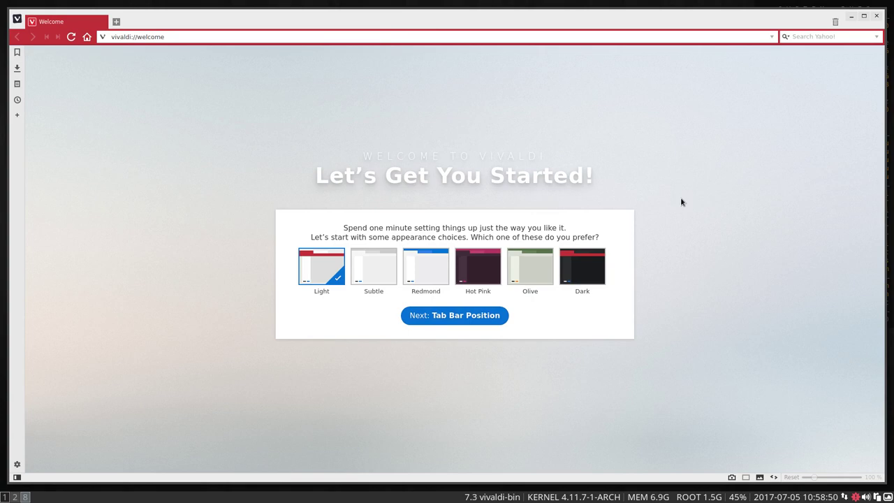
{"action": "key", "text": "super+shift+q"}
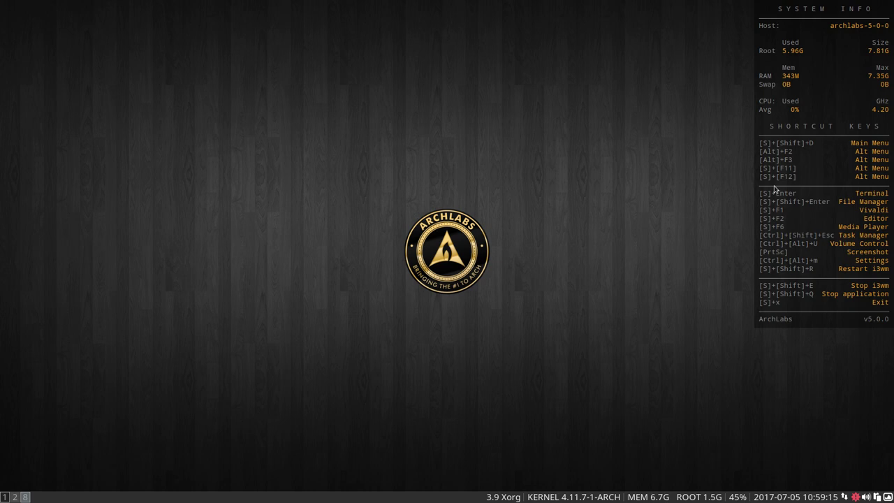
Show the i3 system exit options and cancel them, and briefly open and close a single terminal.
{"action": "key", "text": "super+x"}
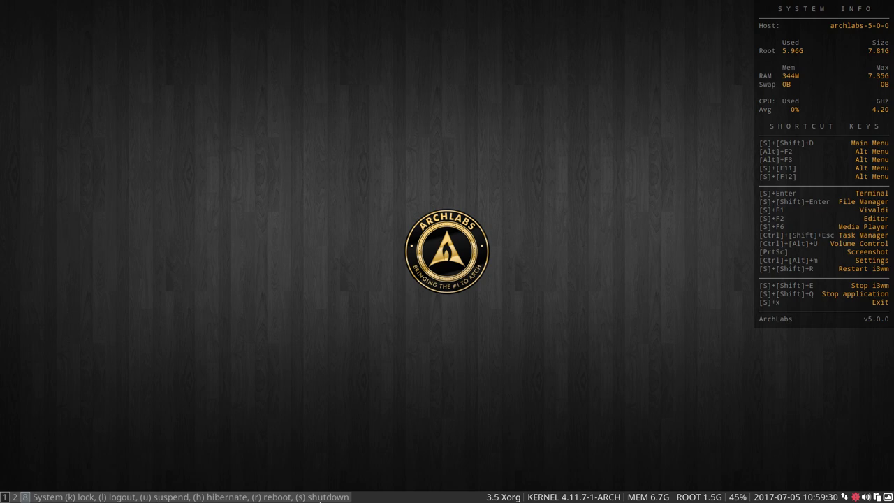
{"action": "key", "text": "Escape"}
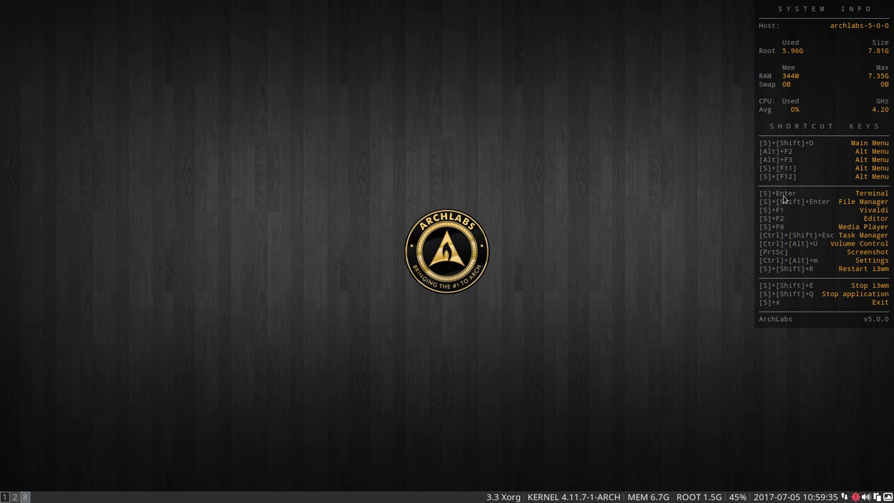
{"action": "key", "text": "super+Return"}
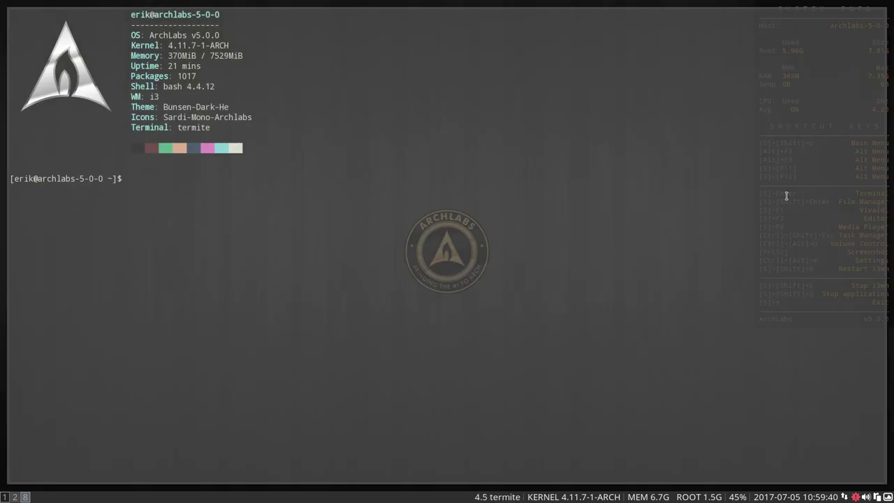
{"action": "key", "text": "super+shift+q"}
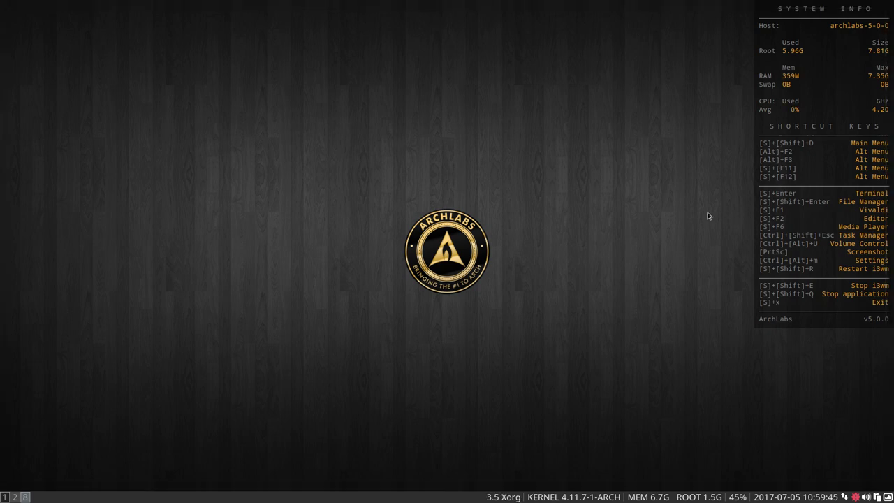
Try out the i3 application launchers, including the application finder, both run menus and the Run program prompt, dismissing each one.
{"action": "key", "text": "alt+F3"}
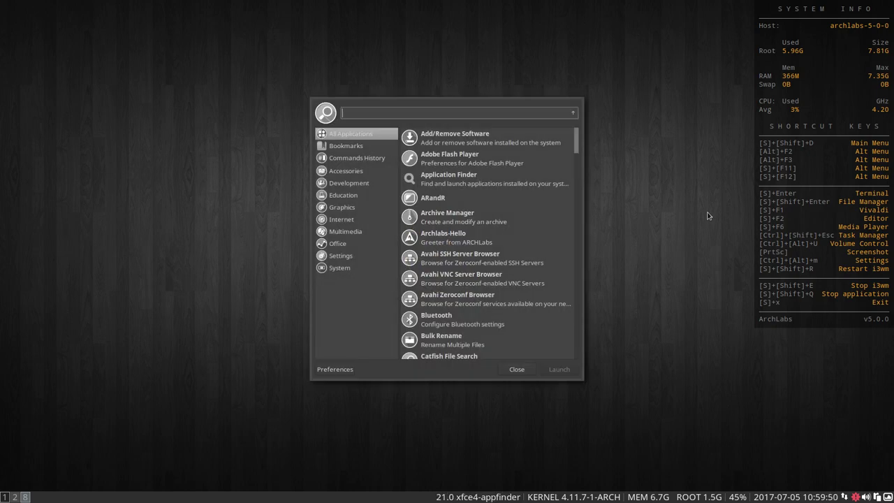
{"action": "key", "text": "Escape"}
{"action": "key", "text": "alt+F2"}
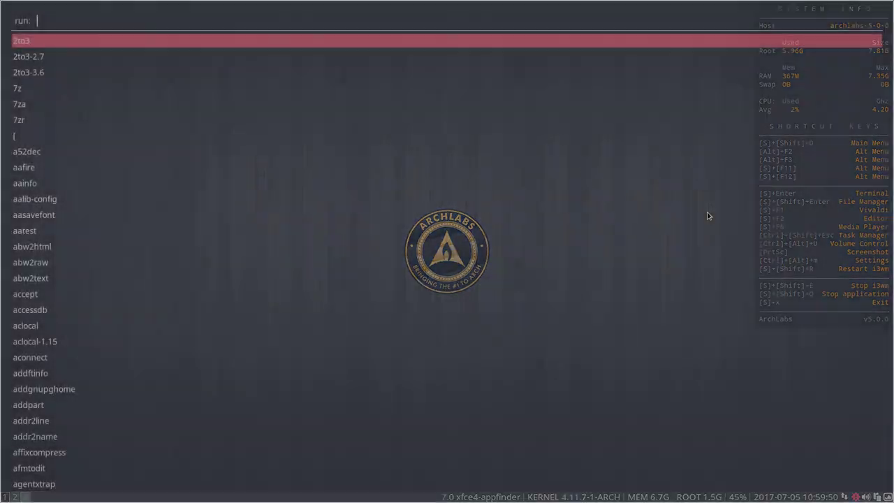
{"action": "key", "text": "Escape"}
{"action": "key", "text": "super+F12"}
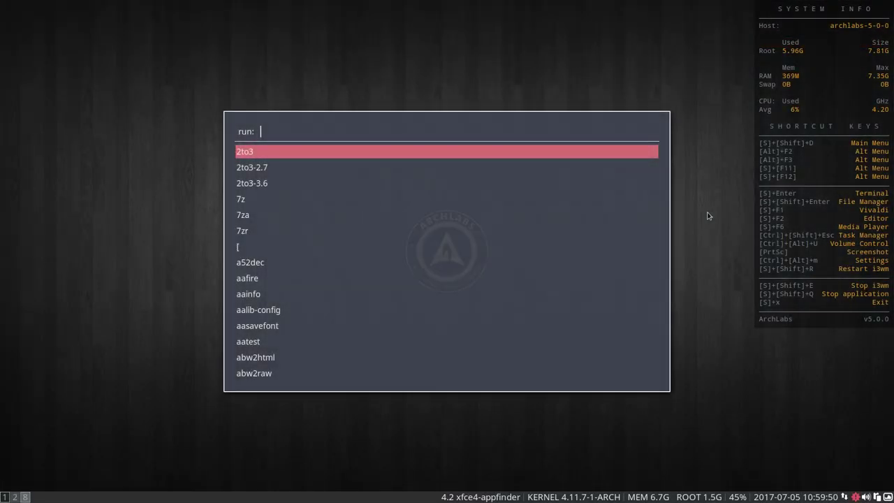
{"action": "key", "text": "Escape"}
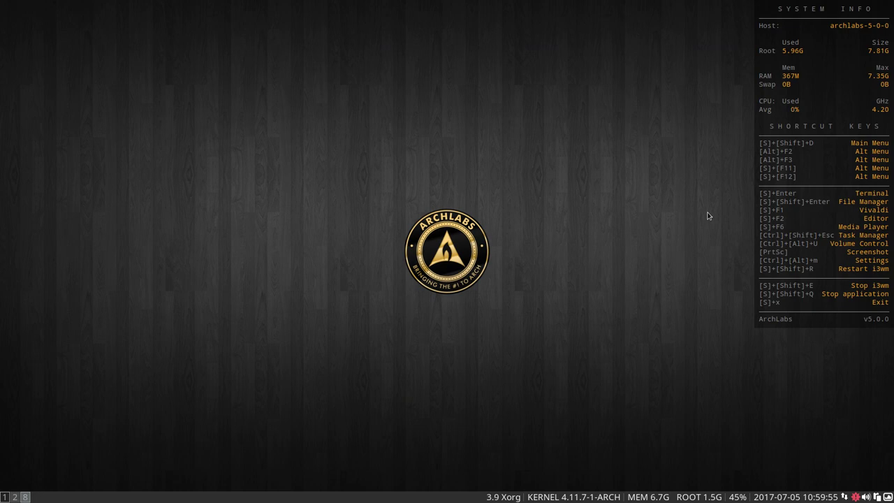
{"action": "key", "text": "alt+F2"}
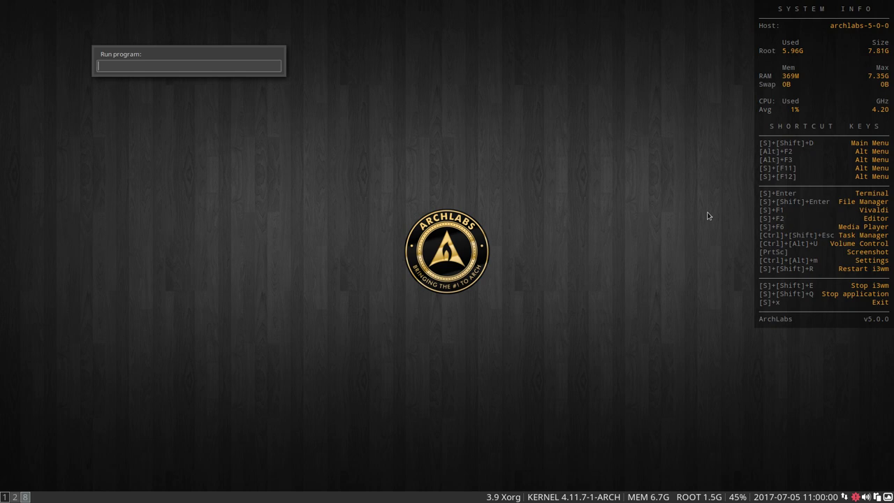
{"action": "key", "text": "Escape"}
{"action": "key", "text": "alt+F3"}
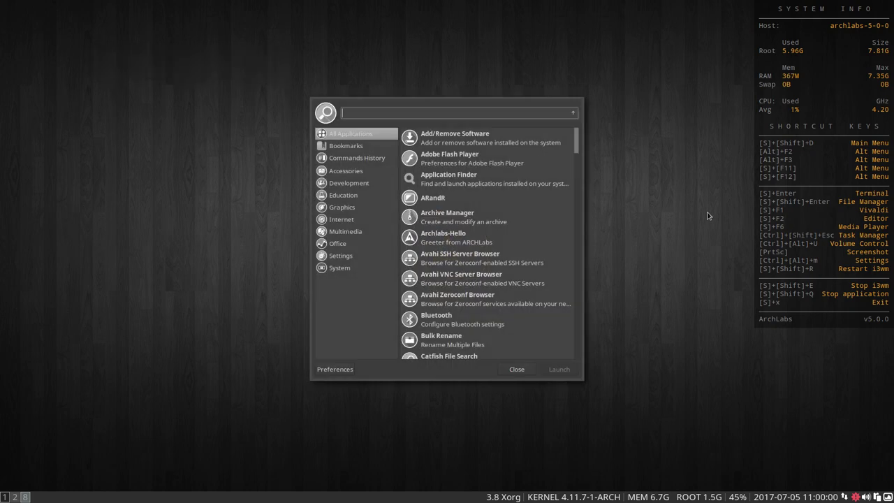
{"action": "key", "text": "Escape"}
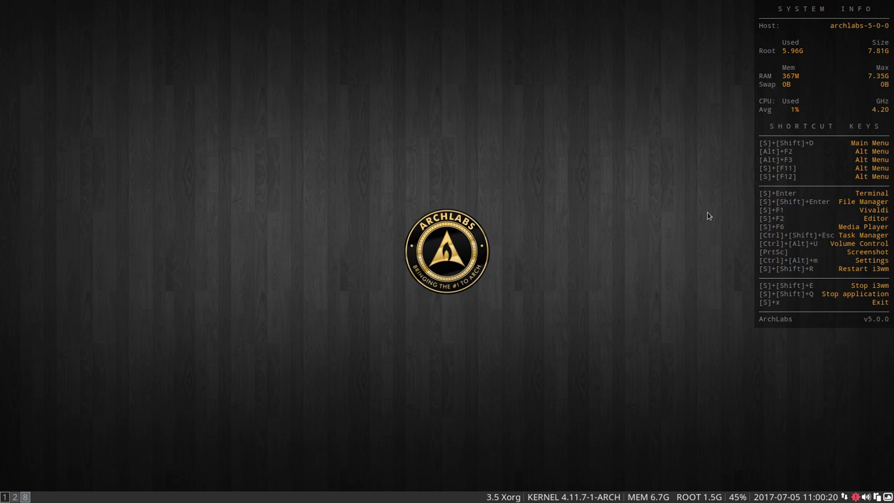
Log out of i3 and select the Openbox session on the login screen.
{"action": "key", "text": "super+x"}
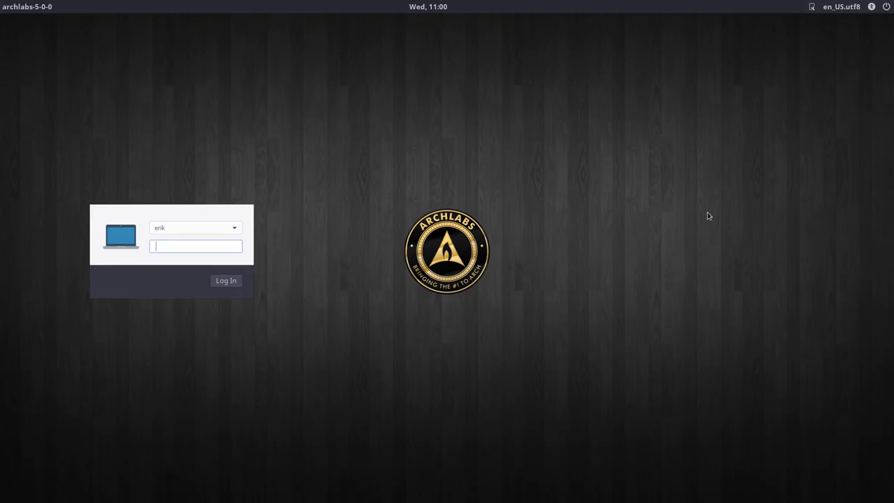
{"action": "left_click", "coordinate": [810, 7]}
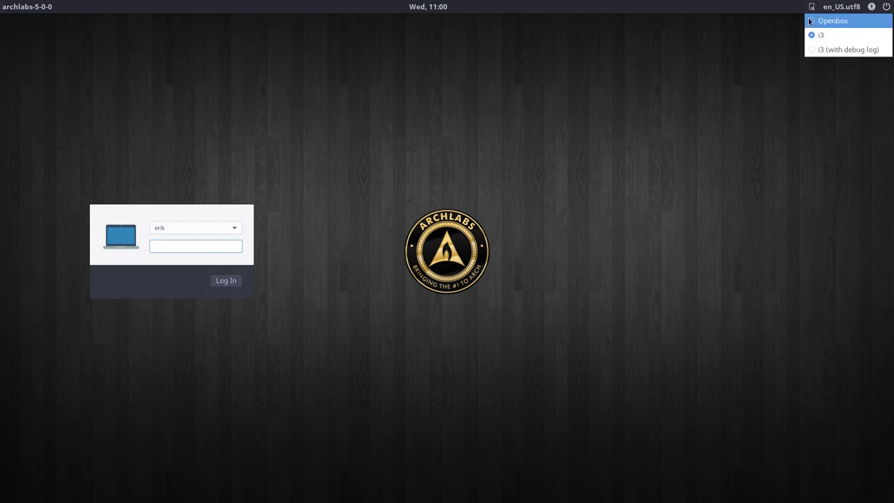
{"action": "left_click", "coordinate": [811, 21]}
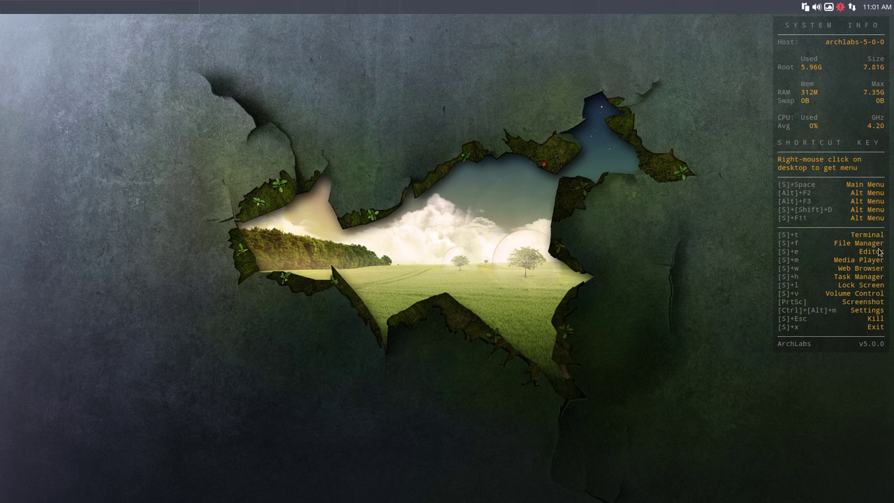
Open the Conky Chooser, look through the list of available Conky configurations, and cancel without changing the selection.
{"action": "right_click", "coordinate": [473, 173]}
{"action": "mouse_move", "coordinate": [508, 228]}
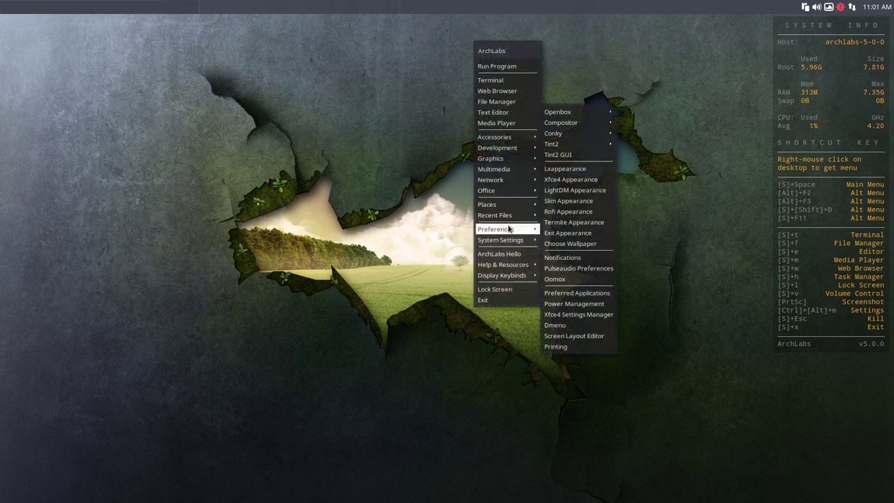
{"action": "mouse_move", "coordinate": [579, 135]}
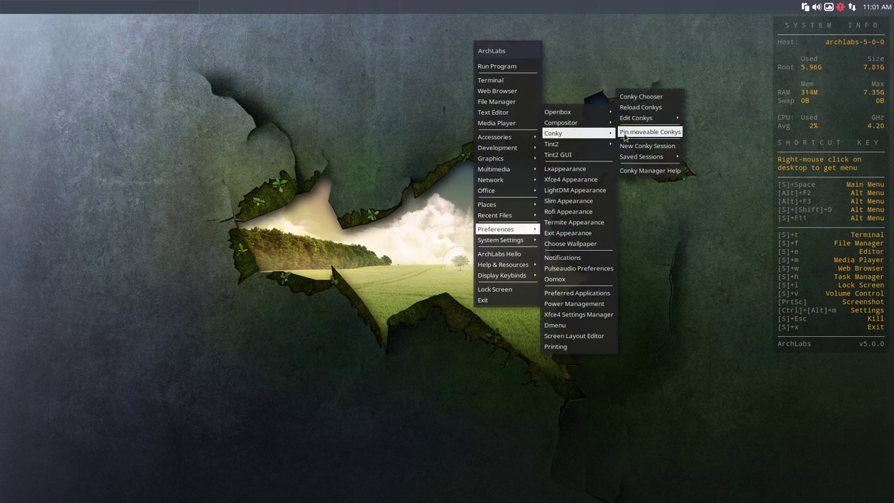
{"action": "left_click", "coordinate": [643, 97]}
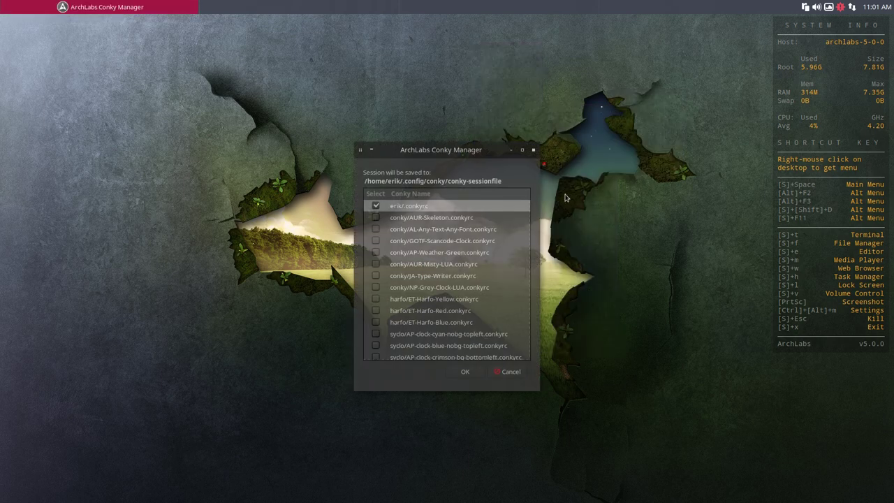
{"action": "scroll", "coordinate": [463, 230], "scroll_direction": "down", "scroll_amount": 2}
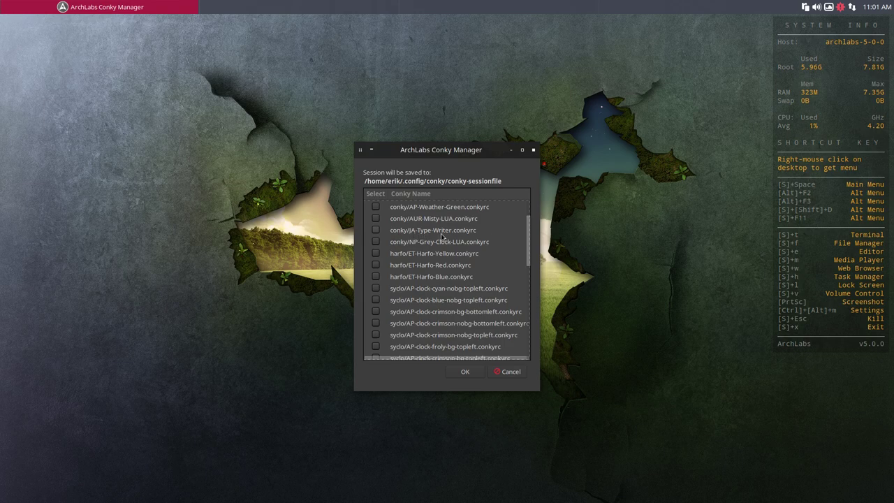
{"action": "scroll", "coordinate": [447, 329], "scroll_direction": "down", "scroll_amount": 3}
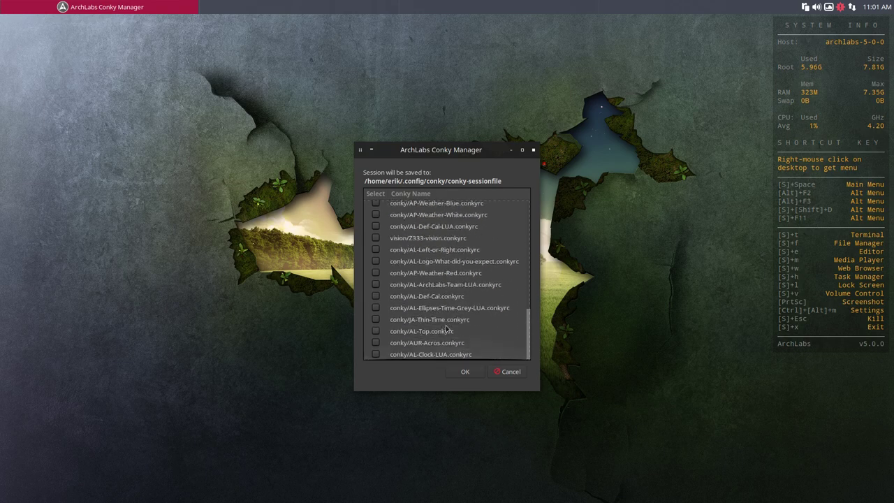
{"action": "scroll", "coordinate": [446, 325], "scroll_direction": "up", "scroll_amount": 5}
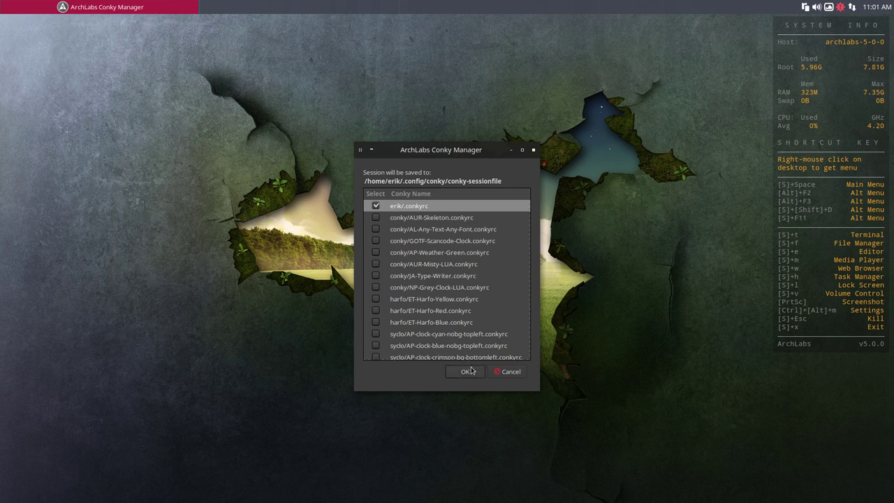
{"action": "left_click", "coordinate": [509, 372]}
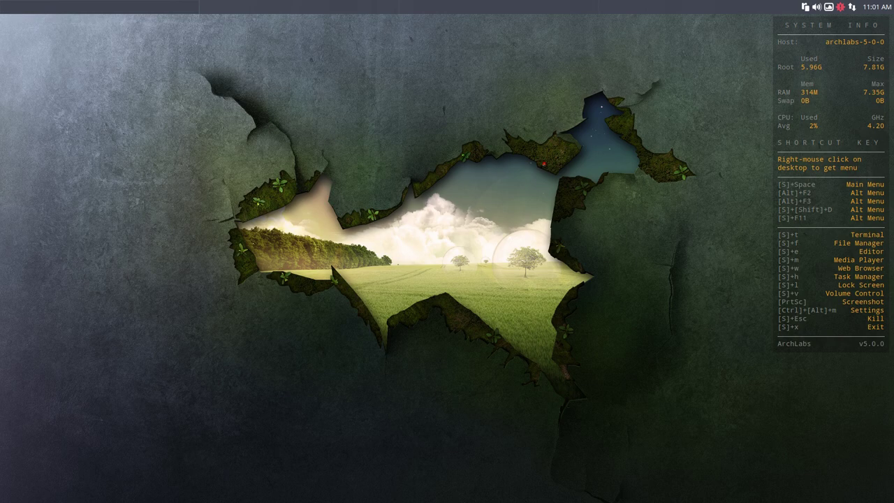
Preview and accept arc-polo-dark-flat as the Rofi theme, and briefly show the application launcher to check it.
{"action": "right_click", "coordinate": [358, 226]}
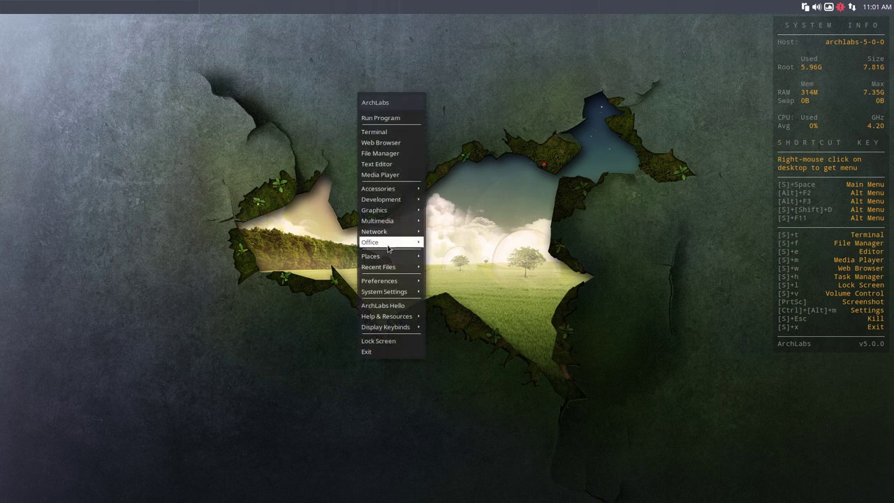
{"action": "mouse_move", "coordinate": [401, 260]}
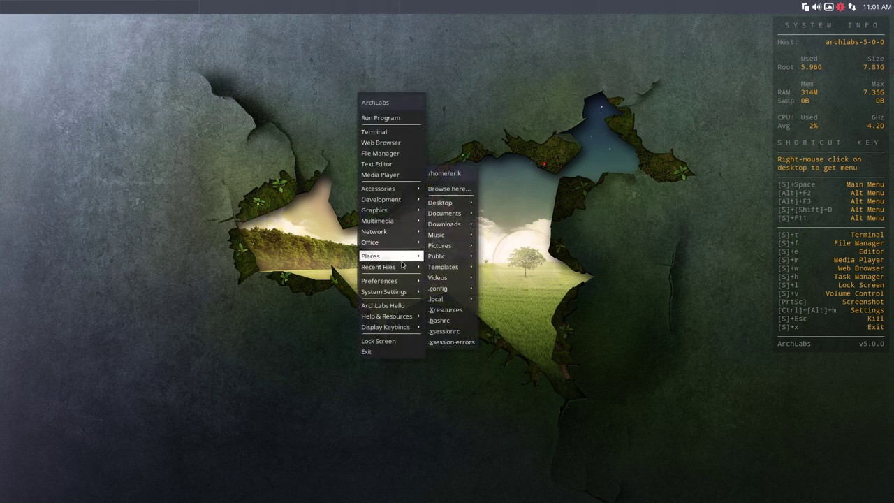
{"action": "mouse_move", "coordinate": [406, 281]}
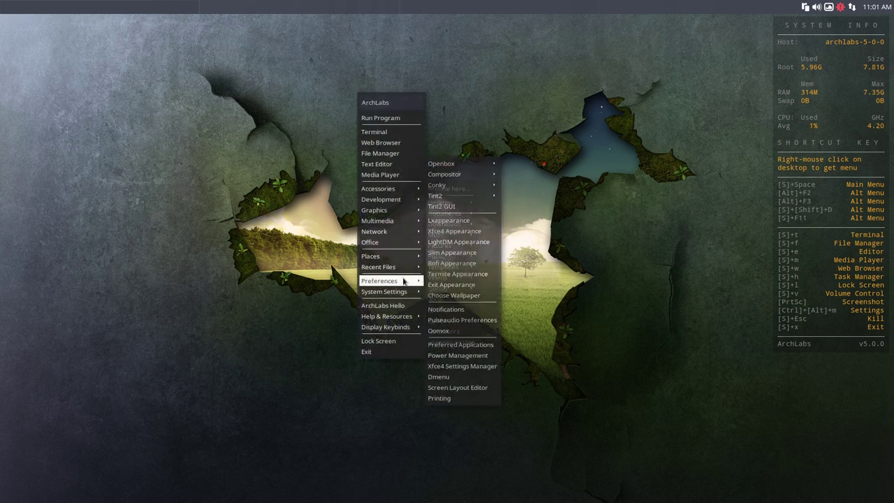
{"action": "left_click", "coordinate": [464, 266]}
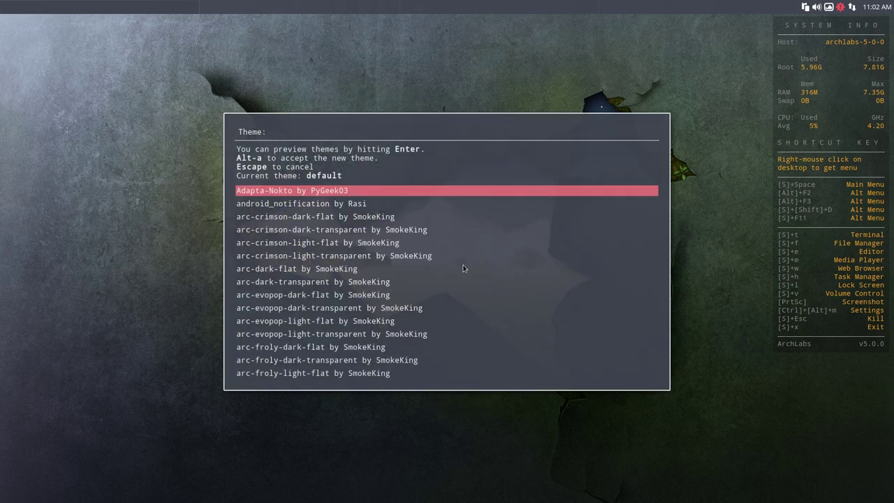
{"action": "key", "text": "Down"}
{"action": "key", "text": "Down"}
{"action": "key", "text": "Down"}
{"action": "key", "text": "Down"}
{"action": "key", "text": "Down"}
{"action": "key", "text": "Down"}
{"action": "key", "text": "Down"}
{"action": "key", "text": "Down"}
{"action": "key", "text": "Down"}
{"action": "key", "text": "Down"}
{"action": "key", "text": "Down"}
{"action": "key", "text": "Down"}
{"action": "key", "text": "Down"}
{"action": "key", "text": "Down"}
{"action": "key", "text": "Down"}
{"action": "key", "text": "Down"}
{"action": "key", "text": "Down"}
{"action": "key", "text": "Down"}
{"action": "key", "text": "Down"}
{"action": "key", "text": "Down"}
{"action": "key", "text": "Down"}
{"action": "key", "text": "Down"}
{"action": "key", "text": "Down"}
{"action": "key", "text": "Down"}
{"action": "key", "text": "Down"}
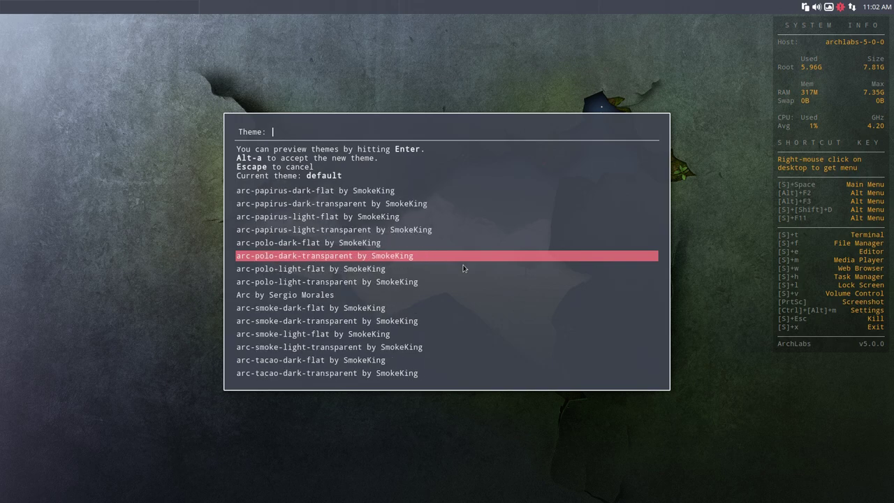
{"action": "key", "text": "Up"}
{"action": "key", "text": "Up"}
{"action": "key", "text": "Up"}
{"action": "key", "text": "Up"}
{"action": "key", "text": "Up"}
{"action": "key", "text": "Up"}
{"action": "key", "text": "Up"}
{"action": "key", "text": "Up"}
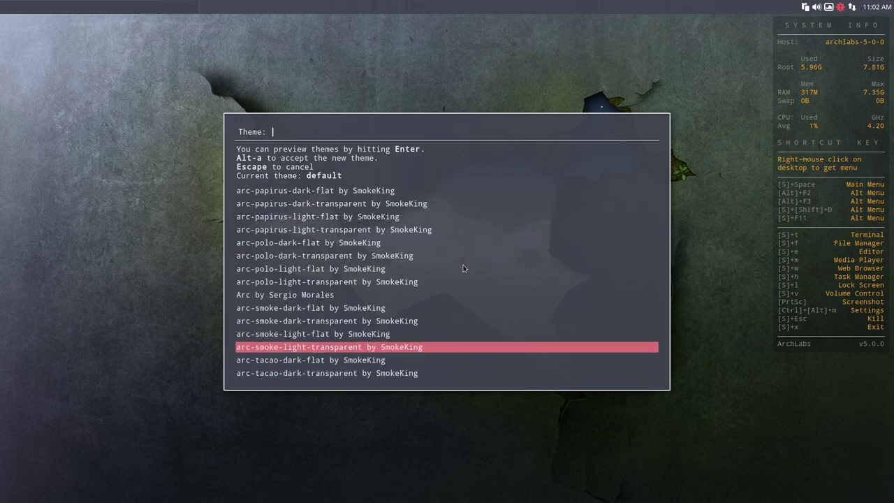
{"action": "key", "text": "Up"}
{"action": "key", "text": "Up"}
{"action": "key", "text": "Up"}
{"action": "key", "text": "Up"}
{"action": "key", "text": "Up"}
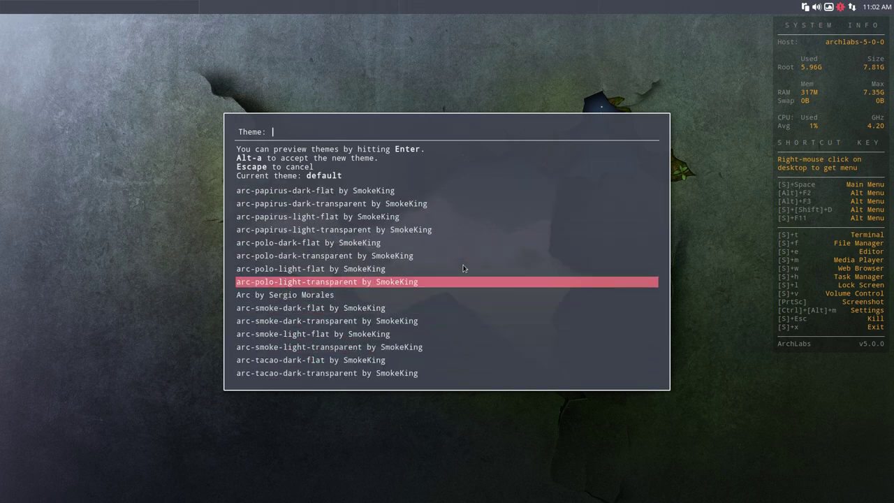
{"action": "key", "text": "Up"}
{"action": "key", "text": "Up"}
{"action": "key", "text": "Up"}
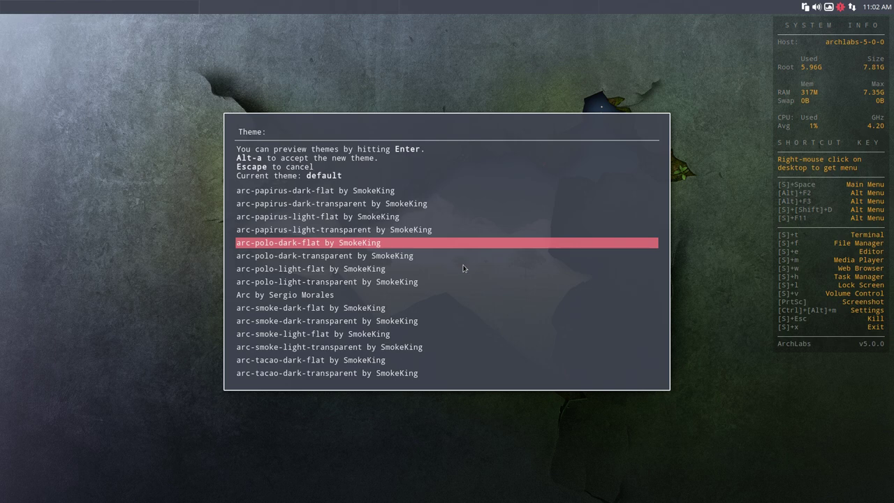
{"action": "key", "text": "Return"}
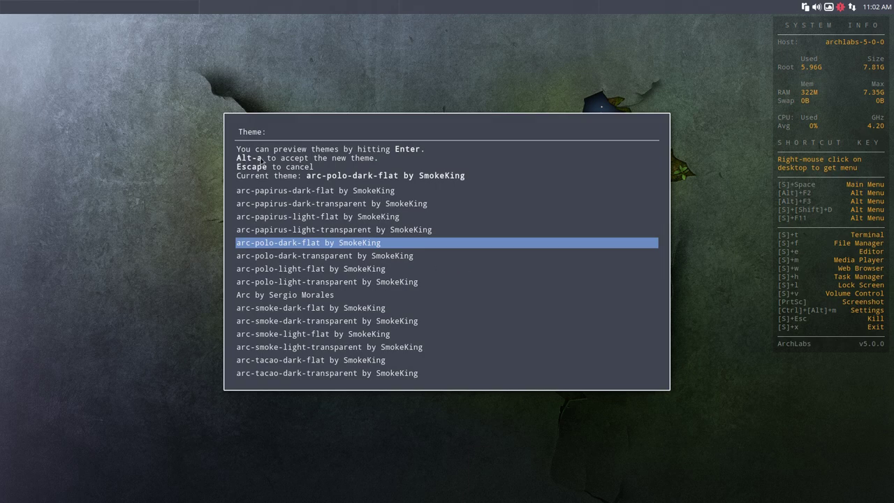
{"action": "key", "text": "alt+a"}
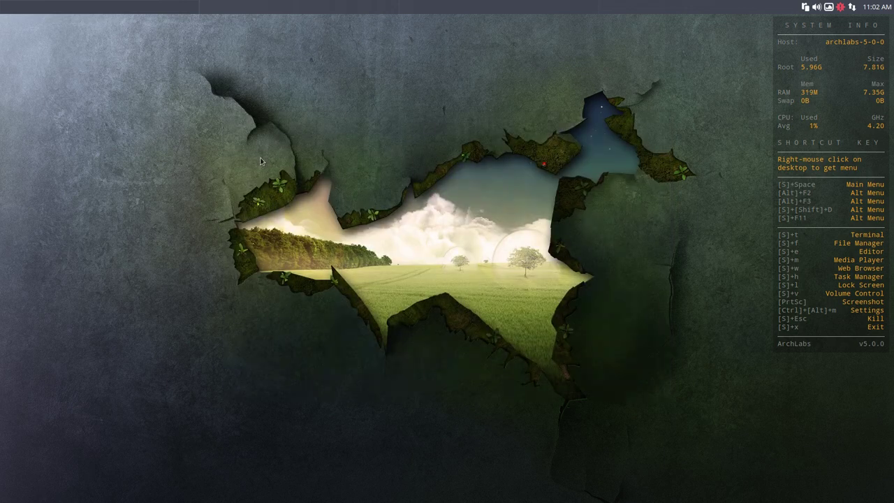
{"action": "key", "text": "super+space"}
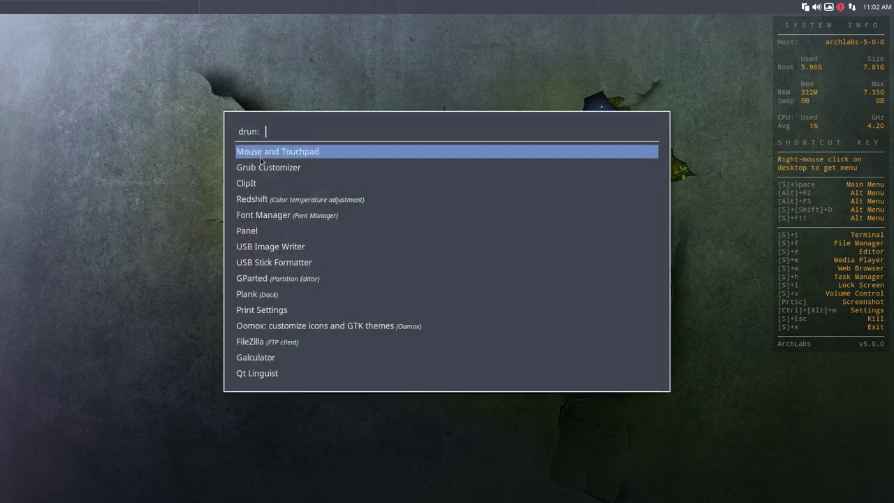
{"action": "key", "text": "Escape"}
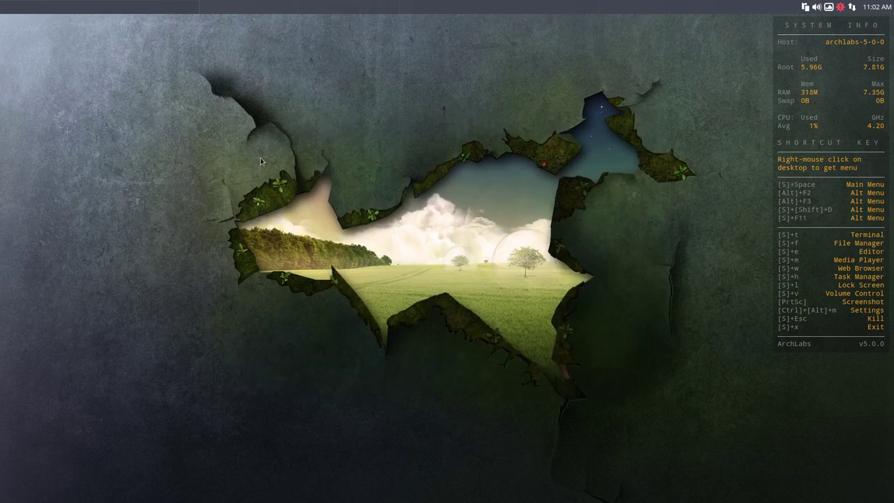
Replace the default Tint2 panel theme with archlabs-arc-froly.tint2rc and close the panel themes window.
{"action": "right_click", "coordinate": [388, 159]}
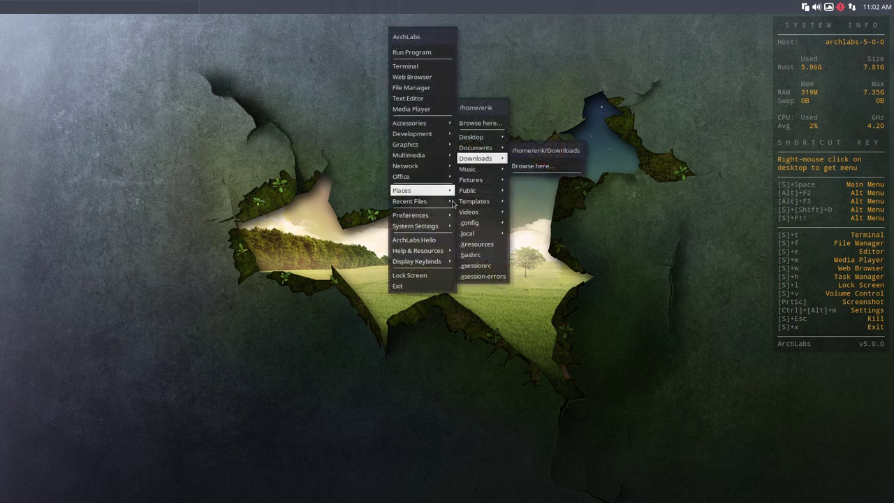
{"action": "mouse_move", "coordinate": [440, 215]}
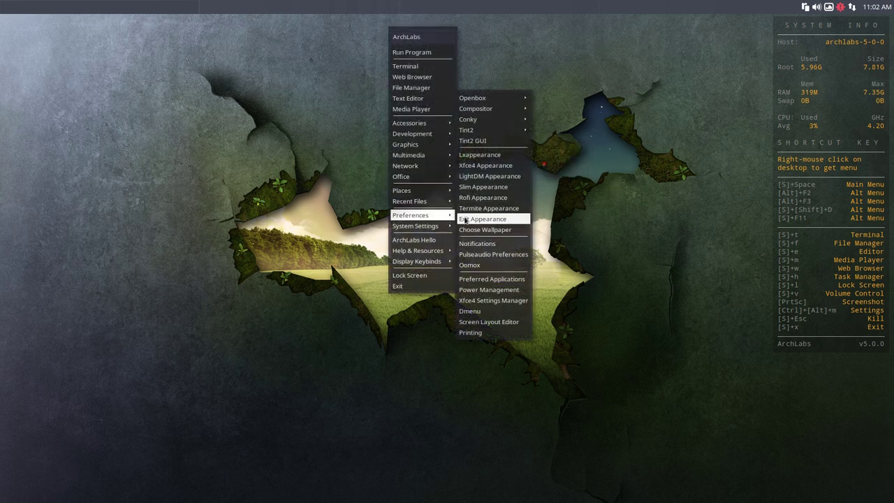
{"action": "left_click", "coordinate": [488, 142]}
{"action": "scroll", "coordinate": [491, 161], "scroll_direction": "down", "scroll_amount": 10}
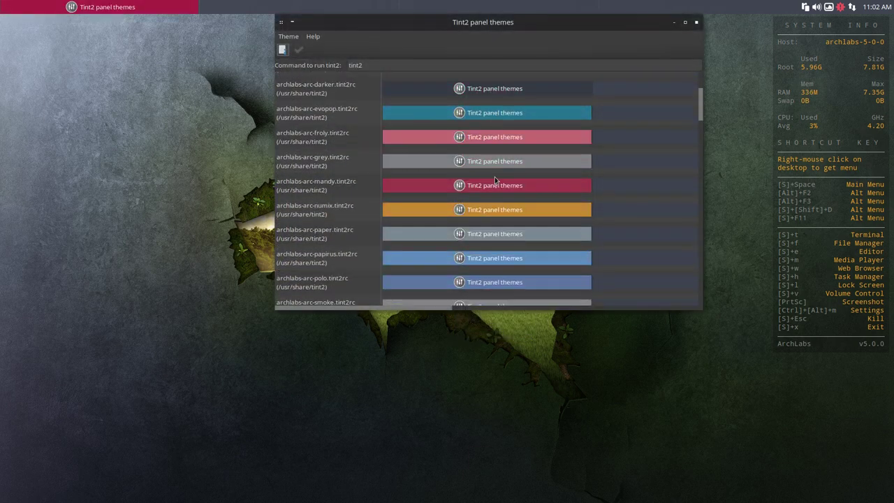
{"action": "scroll", "coordinate": [495, 180], "scroll_direction": "down", "scroll_amount": 10}
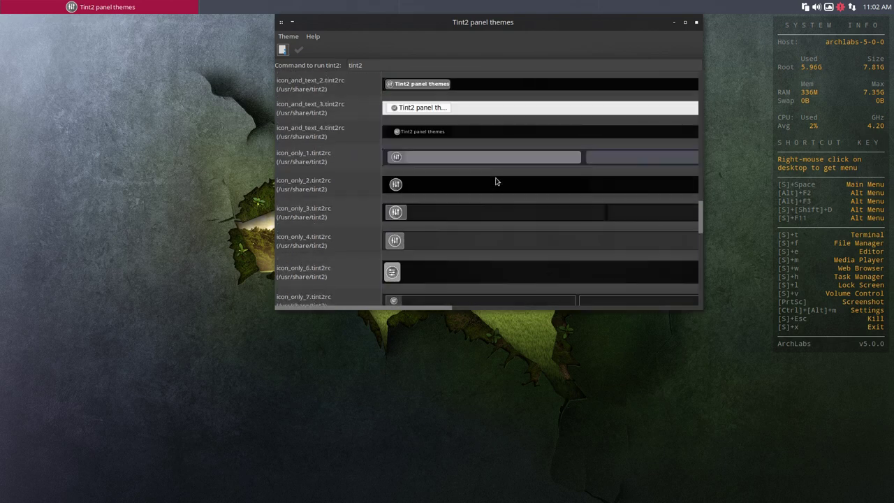
{"action": "scroll", "coordinate": [495, 181], "scroll_direction": "down", "scroll_amount": 5}
{"action": "scroll", "coordinate": [496, 180], "scroll_direction": "up", "scroll_amount": 15}
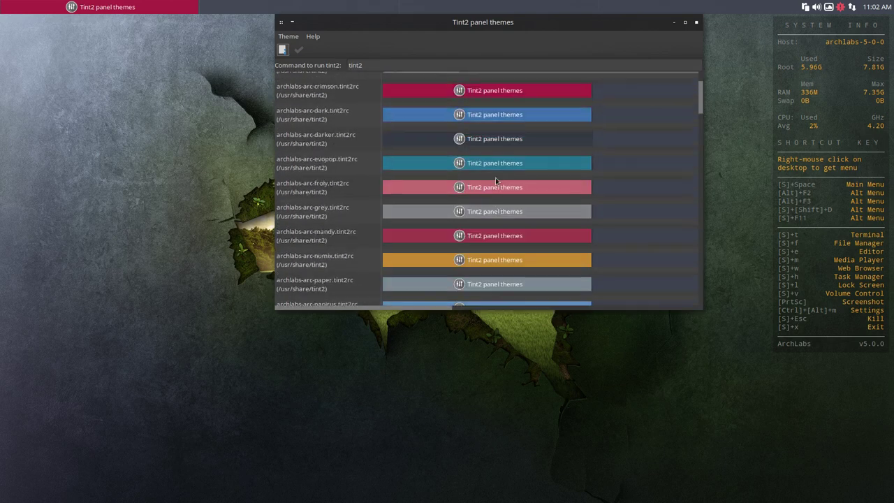
{"action": "scroll", "coordinate": [496, 181], "scroll_direction": "up", "scroll_amount": 3}
{"action": "left_click", "coordinate": [486, 256]}
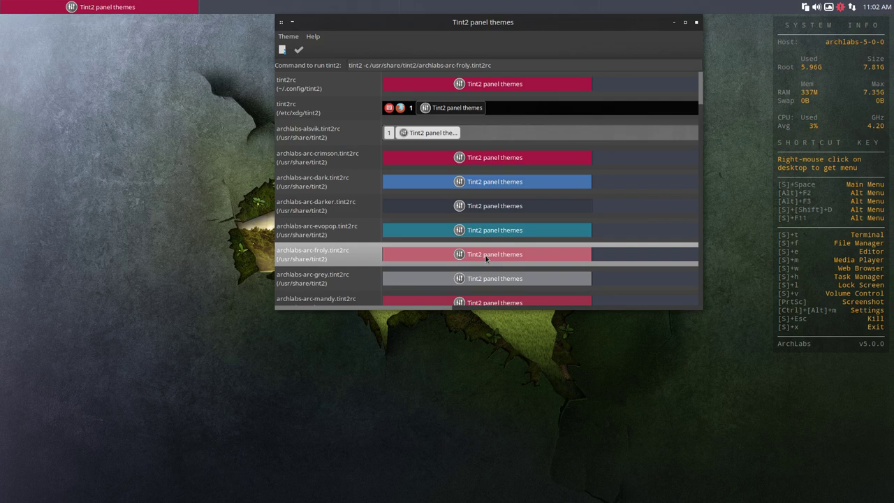
{"action": "left_click", "coordinate": [299, 50]}
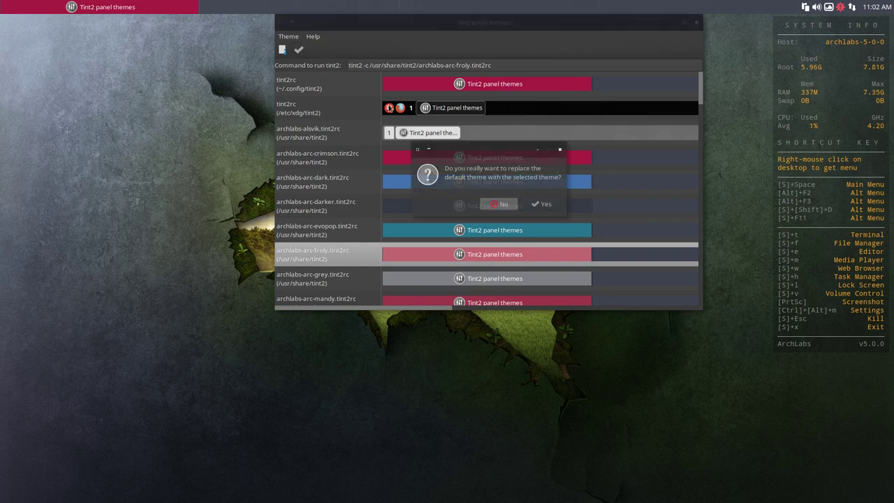
{"action": "left_click", "coordinate": [539, 204]}
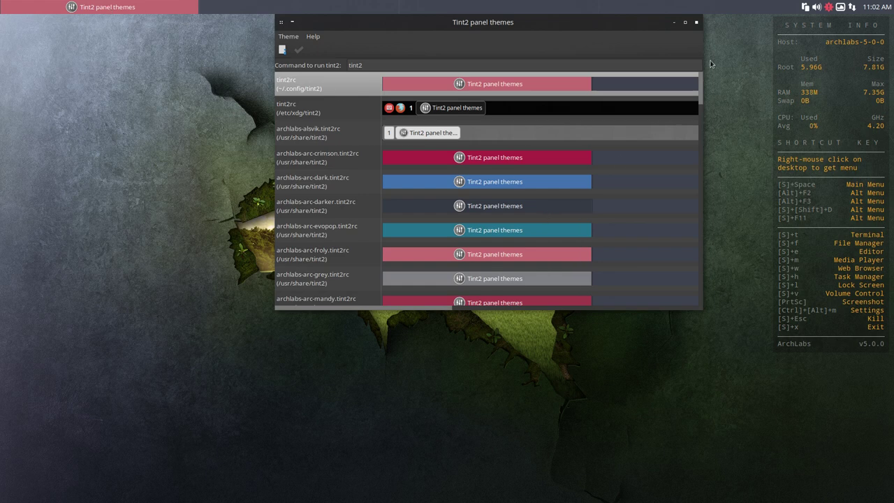
{"action": "left_click", "coordinate": [697, 28]}
Open the window border themes in Lxappearance and look over the desktop menu's current styling.
{"action": "right_click", "coordinate": [433, 210]}
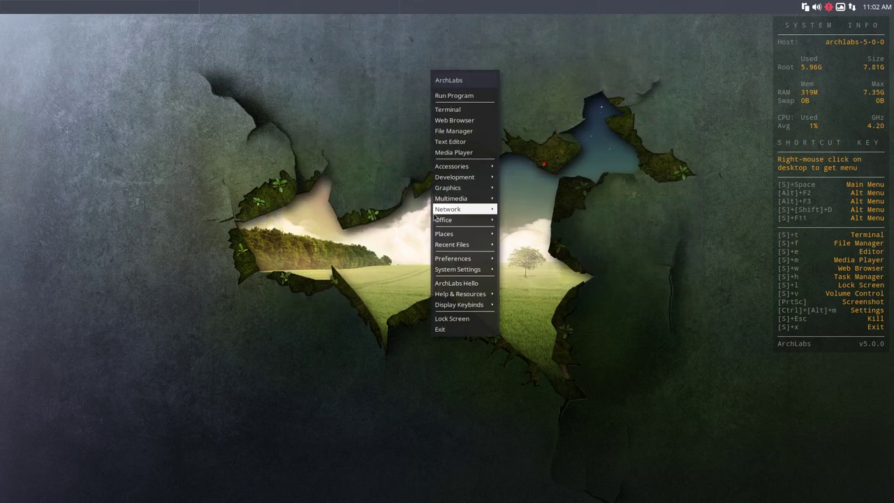
{"action": "mouse_move", "coordinate": [472, 260]}
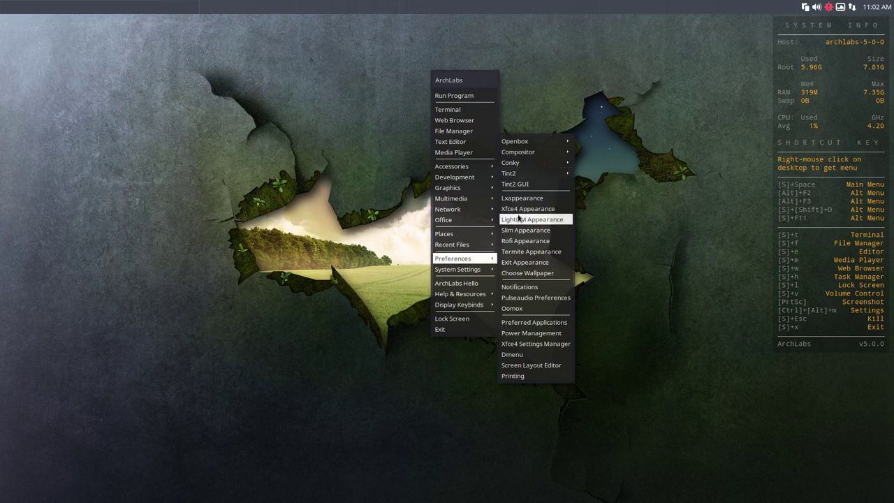
{"action": "left_click", "coordinate": [531, 197]}
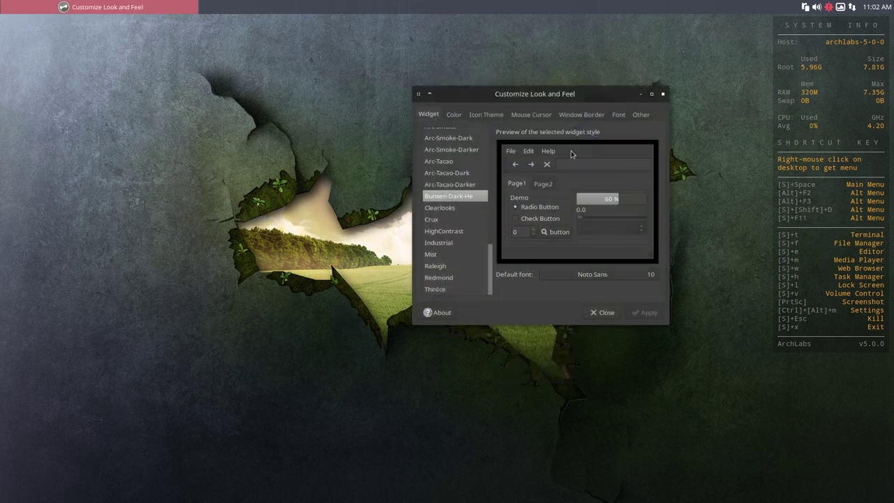
{"action": "left_click", "coordinate": [575, 118]}
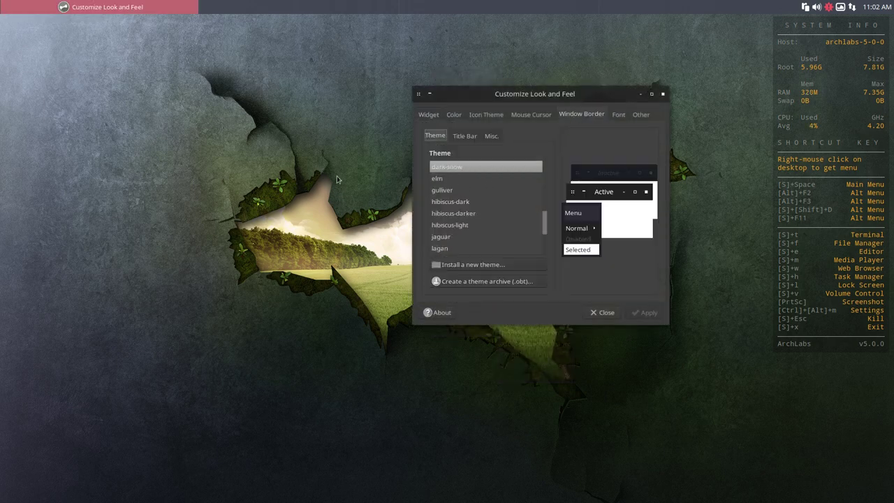
{"action": "key", "text": "super+space"}
{"action": "key", "text": "Down"}
{"action": "key", "text": "Down"}
{"action": "key", "text": "Down"}
{"action": "key", "text": "Down"}
{"action": "key", "text": "Down"}
{"action": "key", "text": "Down"}
{"action": "key", "text": "Down"}
{"action": "key", "text": "Down"}
{"action": "key", "text": "Down"}
{"action": "key", "text": "Down"}
{"action": "key", "text": "Down"}
{"action": "key", "text": "Down"}
{"action": "key", "text": "Down"}
{"action": "key", "text": "Down"}
{"action": "key", "text": "Down"}
{"action": "key", "text": "Down"}
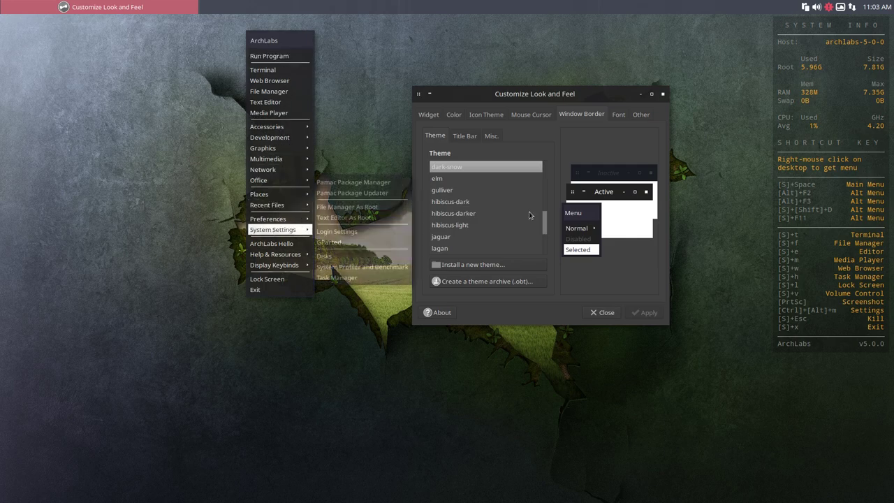
Apply the hibiscus-darker window border theme and check the desktop menu's styling, including its Help & Resources entries.
{"action": "left_click", "coordinate": [531, 213]}
{"action": "left_click", "coordinate": [532, 213]}
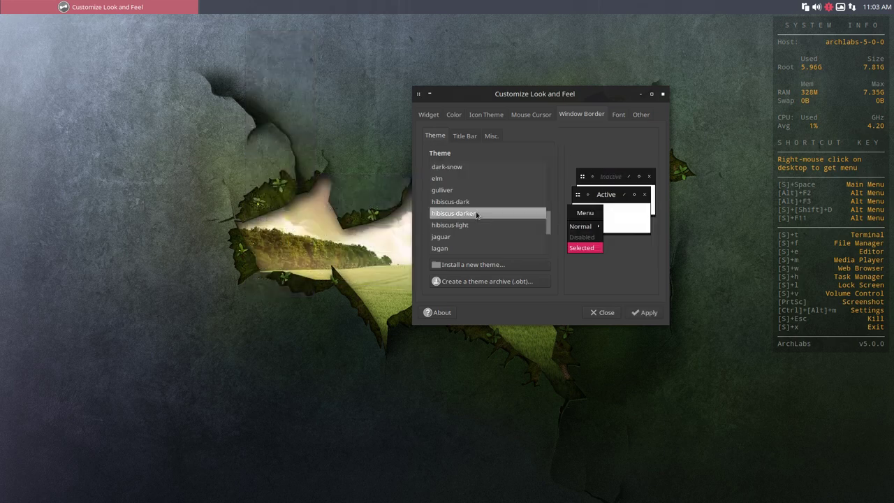
{"action": "left_click", "coordinate": [645, 314]}
{"action": "key", "text": "super+space"}
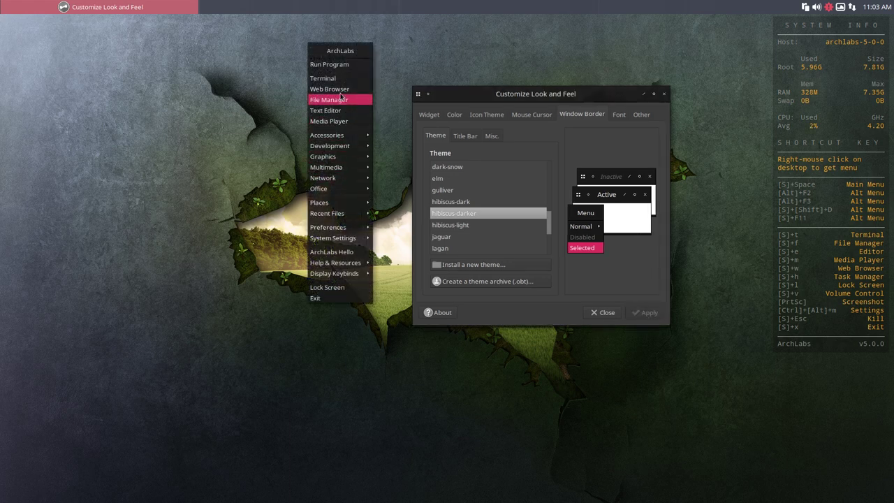
{"action": "mouse_move", "coordinate": [325, 260]}
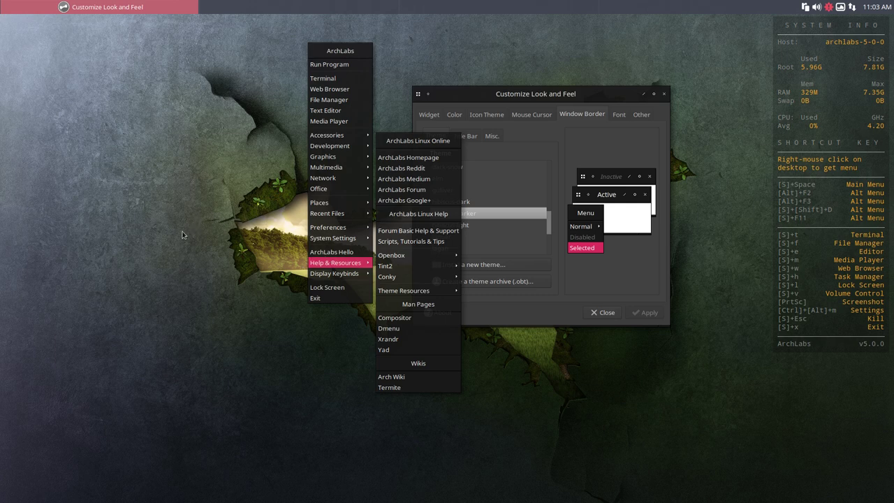
Dismiss the desktop menu, close the Customize Look and Feel window, and show Variety's Wallpaper Selector.
{"action": "left_click", "coordinate": [232, 251]}
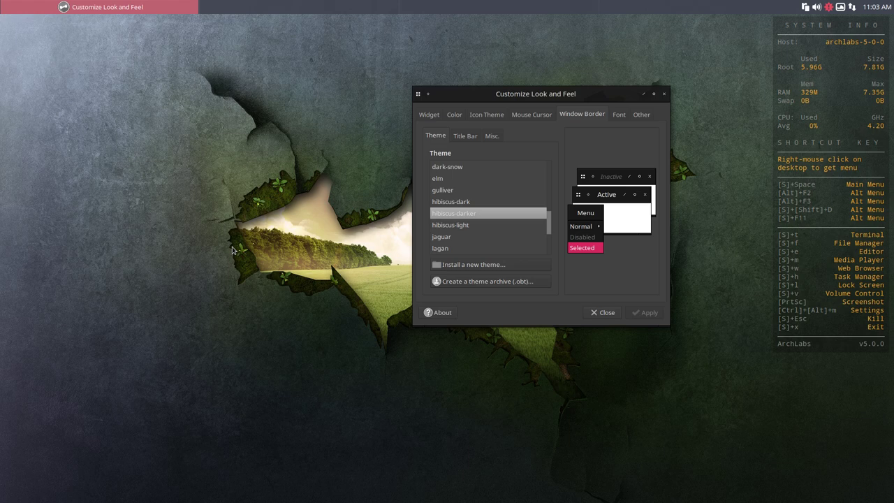
{"action": "left_click", "coordinate": [664, 94]}
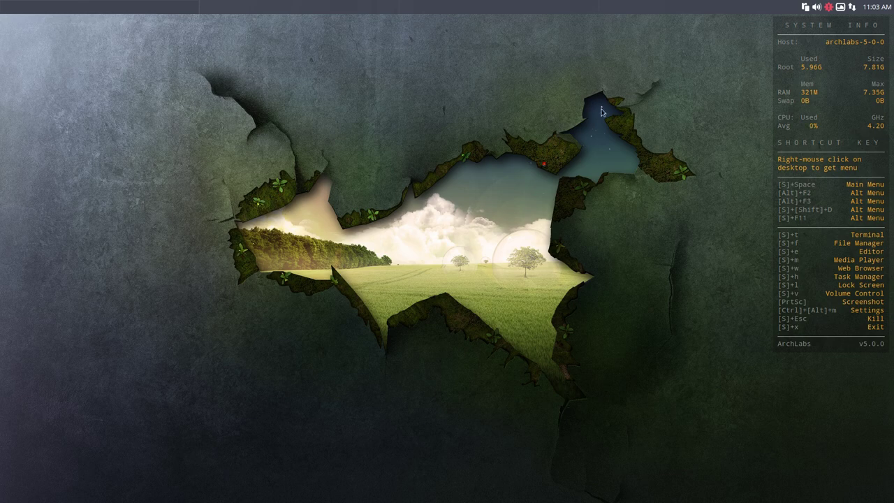
{"action": "left_click", "coordinate": [841, 8]}
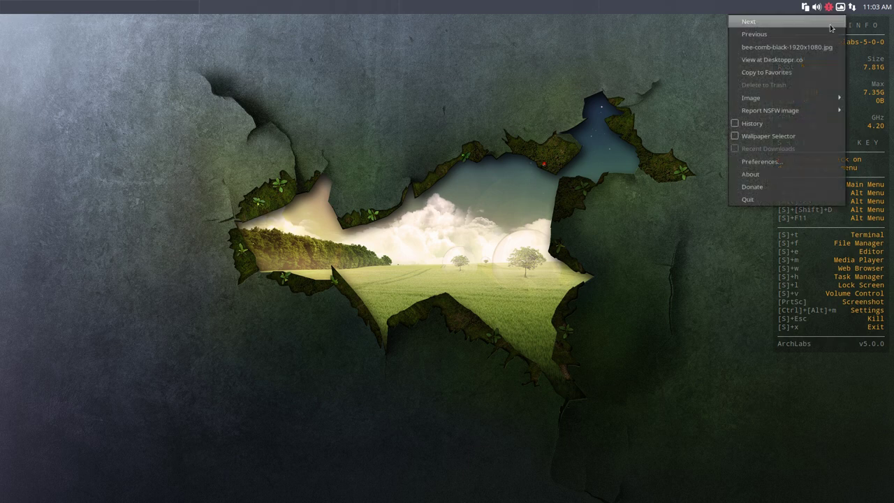
{"action": "left_click", "coordinate": [734, 137]}
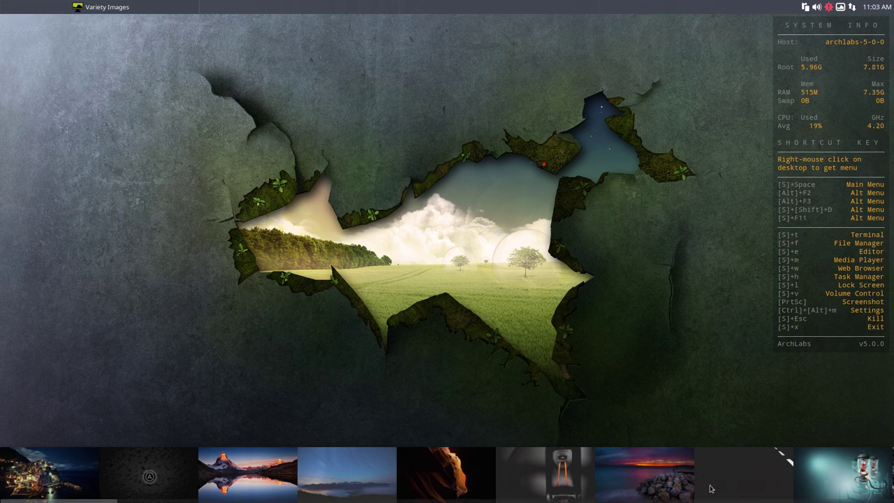
Browse the wallpaper thumbnails and try the glass-capsule and glowing-hand images on the desktop.
{"action": "scroll", "coordinate": [814, 479], "scroll_direction": "down", "scroll_amount": 2}
{"action": "left_click", "coordinate": [768, 477]}
{"action": "scroll", "coordinate": [699, 477], "scroll_direction": "down", "scroll_amount": 10}
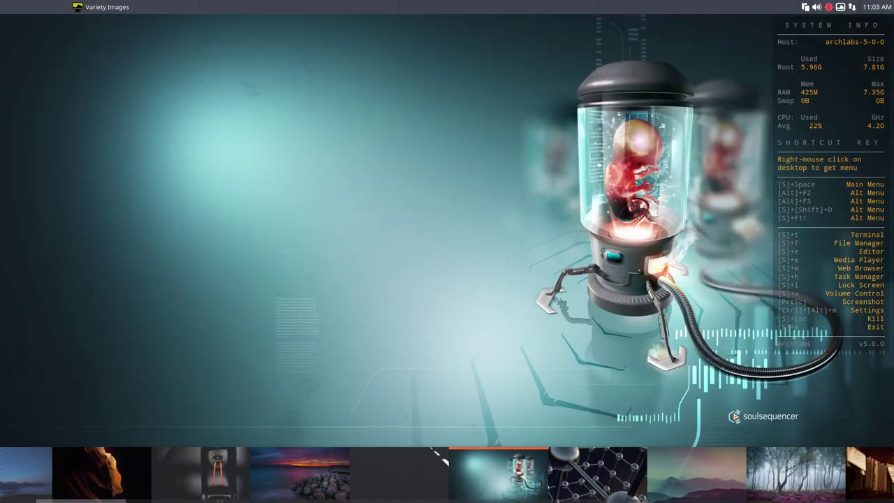
{"action": "scroll", "coordinate": [628, 477], "scroll_direction": "down", "scroll_amount": 7}
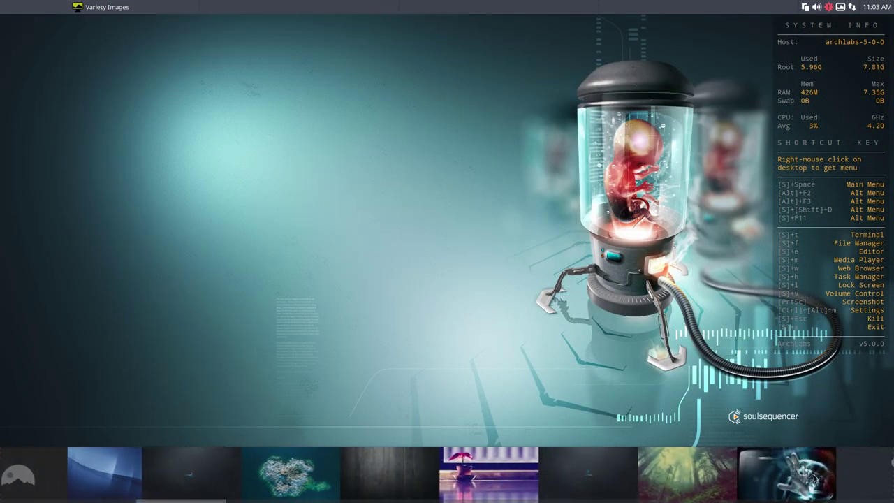
{"action": "left_click", "coordinate": [695, 482]}
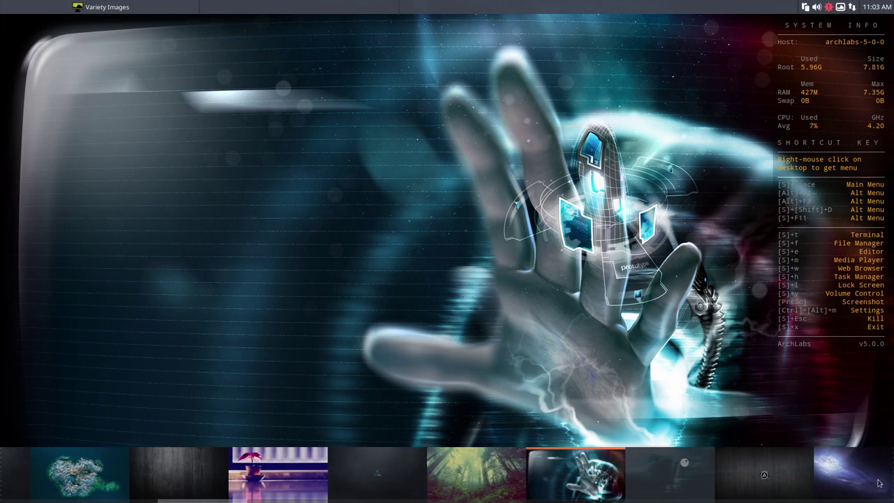
Set nano-schematic-infraorange-3840x2400.jpg as the desktop wallpaper and close the wallpaper selector.
{"action": "scroll", "coordinate": [878, 483], "scroll_direction": "down", "scroll_amount": 4}
{"action": "scroll", "coordinate": [878, 483], "scroll_direction": "down", "scroll_amount": 5}
{"action": "left_click", "coordinate": [653, 482]}
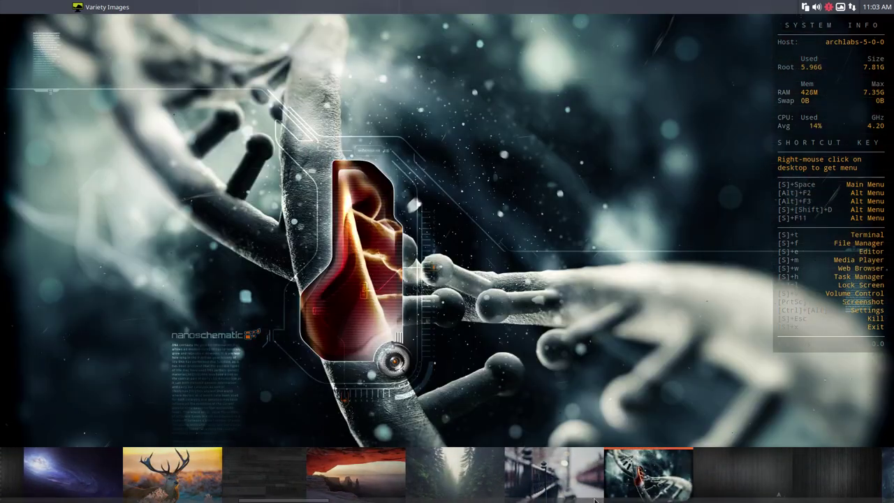
{"action": "right_click", "coordinate": [656, 479]}
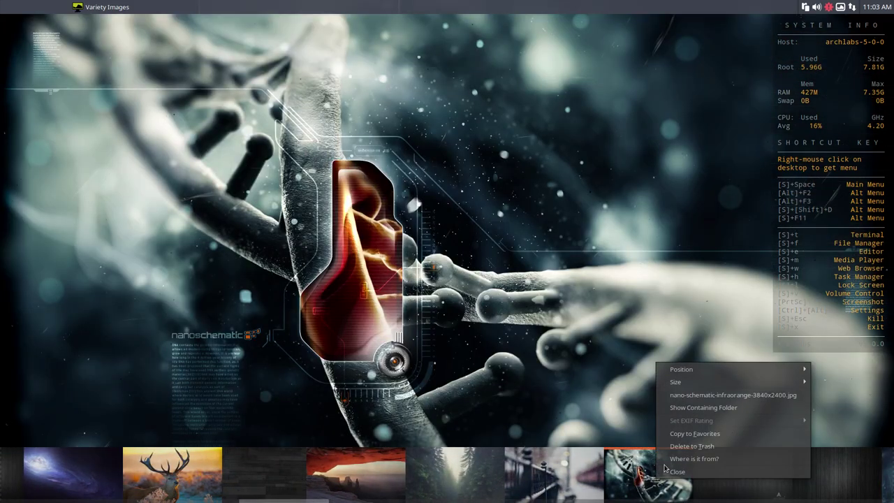
{"action": "left_click", "coordinate": [676, 472]}
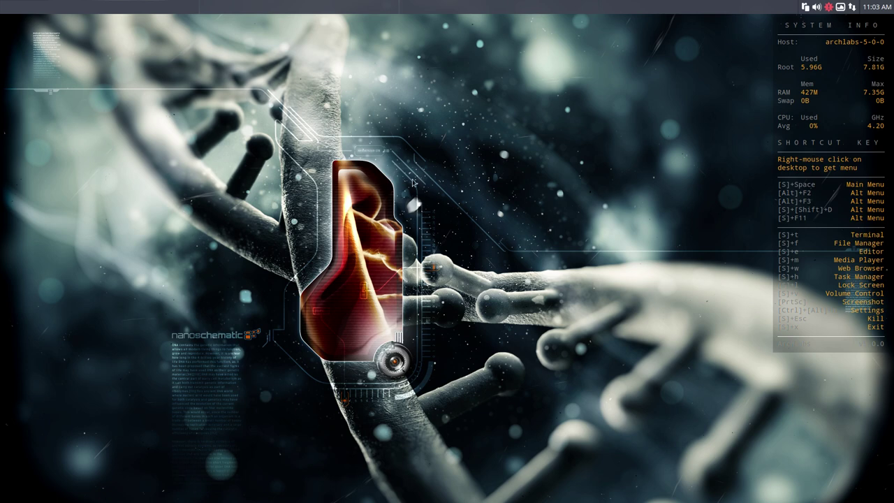
Open the Termite appearance configuration from the desktop preferences and highlight its [colors] section through color15.
{"action": "key", "text": "super+space"}
{"action": "mouse_move", "coordinate": [429, 222]}
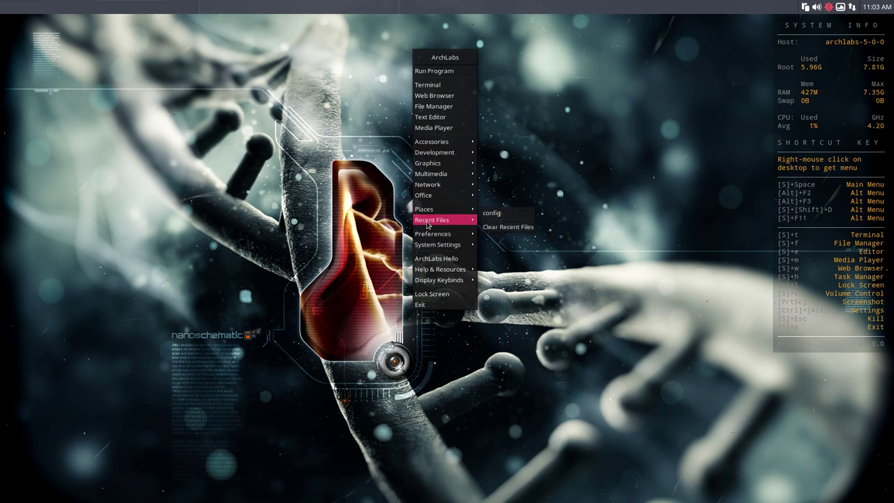
{"action": "mouse_move", "coordinate": [446, 236]}
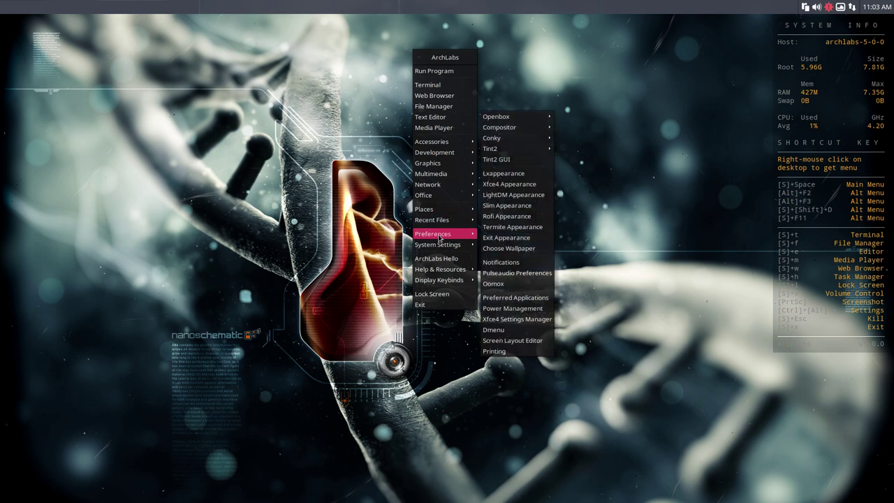
{"action": "left_click", "coordinate": [514, 230]}
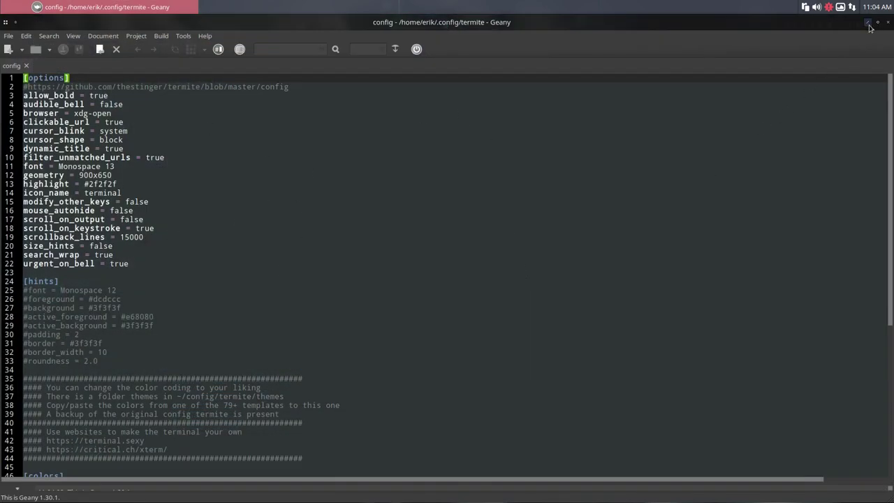
{"action": "scroll", "coordinate": [311, 217], "scroll_direction": "down", "scroll_amount": 10}
{"action": "left_click_drag", "start_coordinate": [128, 455], "coordinate": [3, 233]}
{"action": "scroll", "coordinate": [181, 296], "scroll_direction": "up", "scroll_amount": 9}
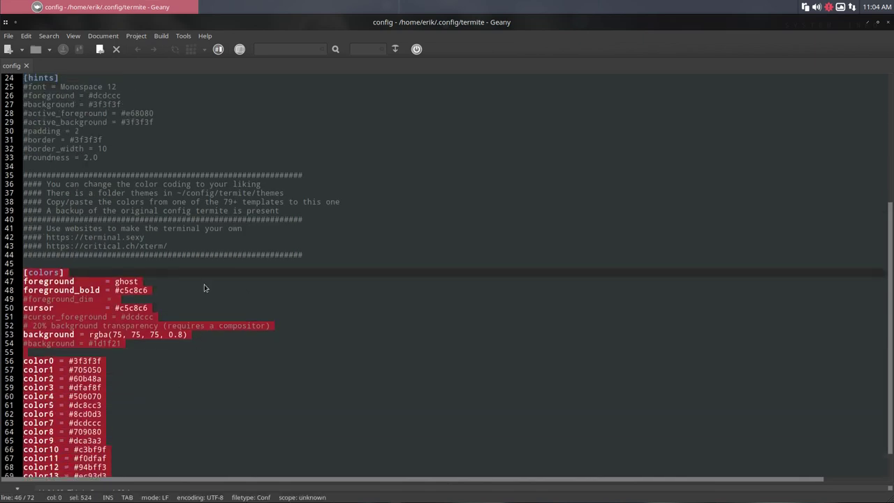
{"action": "scroll", "coordinate": [179, 250], "scroll_direction": "down", "scroll_amount": 9}
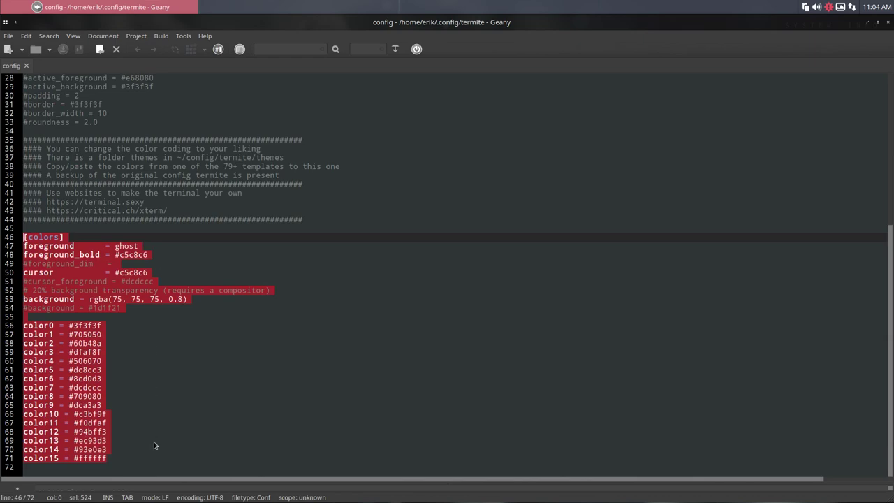
{"action": "left_click_drag", "start_coordinate": [119, 468], "coordinate": [21, 238]}
Open a terminal over the config to view its colours, and close both the terminal and the config file.
{"action": "key", "text": "super+t"}
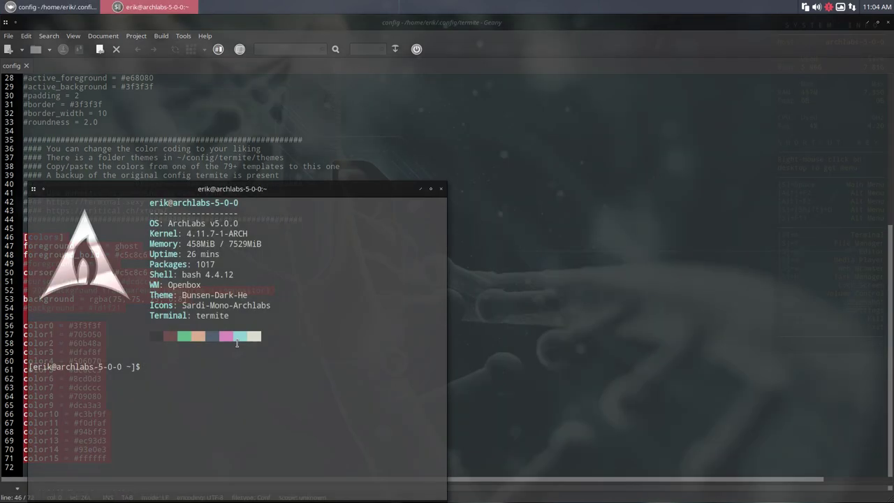
{"action": "left_click_drag", "start_coordinate": [292, 192], "coordinate": [472, 101]}
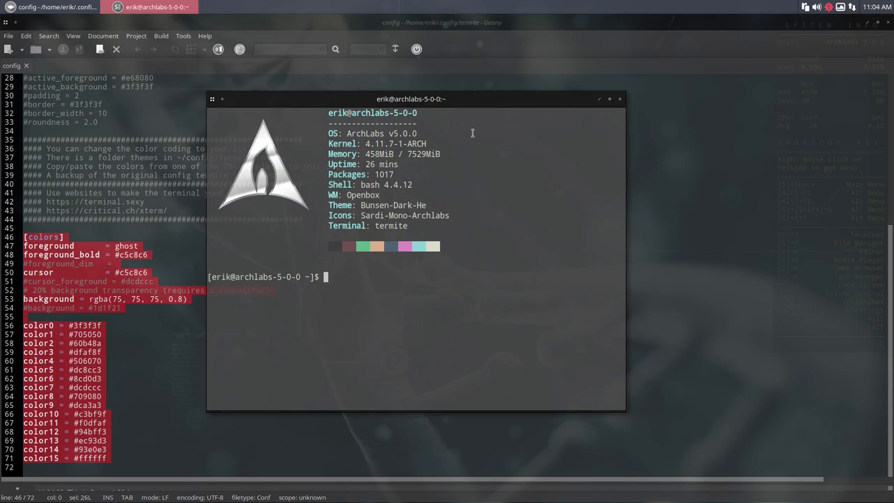
{"action": "left_click", "coordinate": [619, 98]}
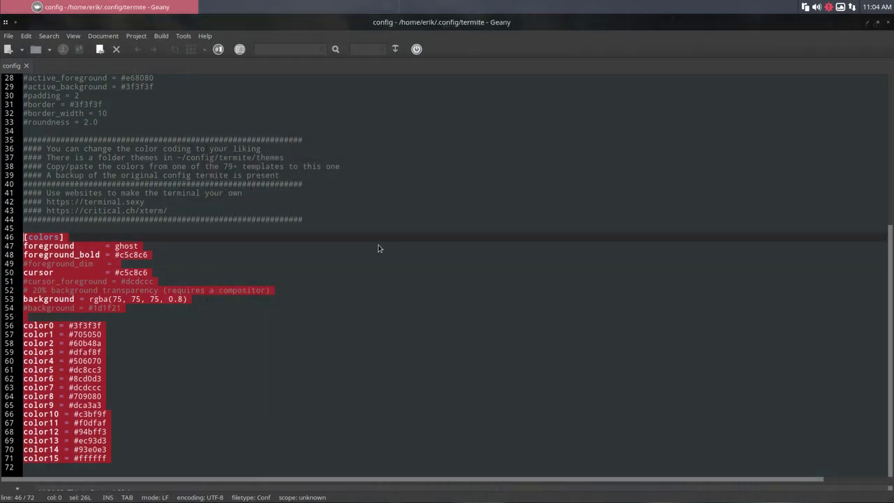
{"action": "left_click", "coordinate": [888, 25]}
Look over the desktop preferences entries, and bring up the exit screen to view its button styling before cancelling it.
{"action": "right_click", "coordinate": [506, 102]}
{"action": "mouse_move", "coordinate": [533, 289]}
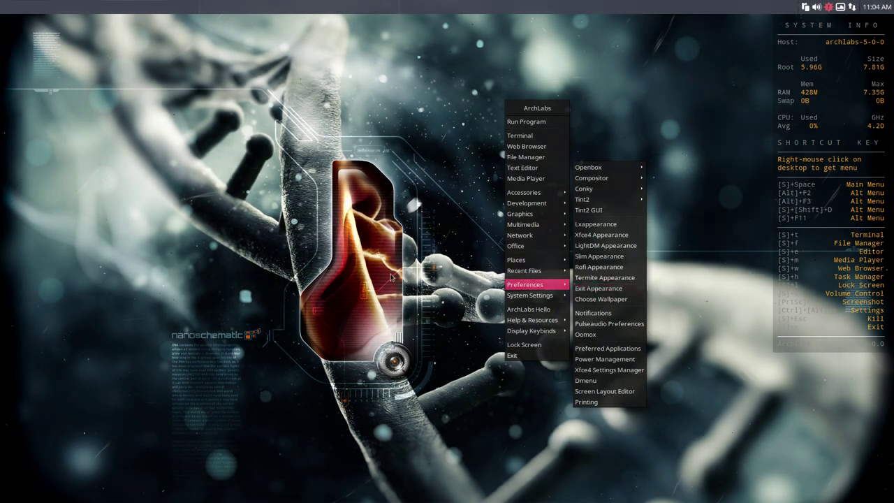
{"action": "left_click", "coordinate": [392, 278]}
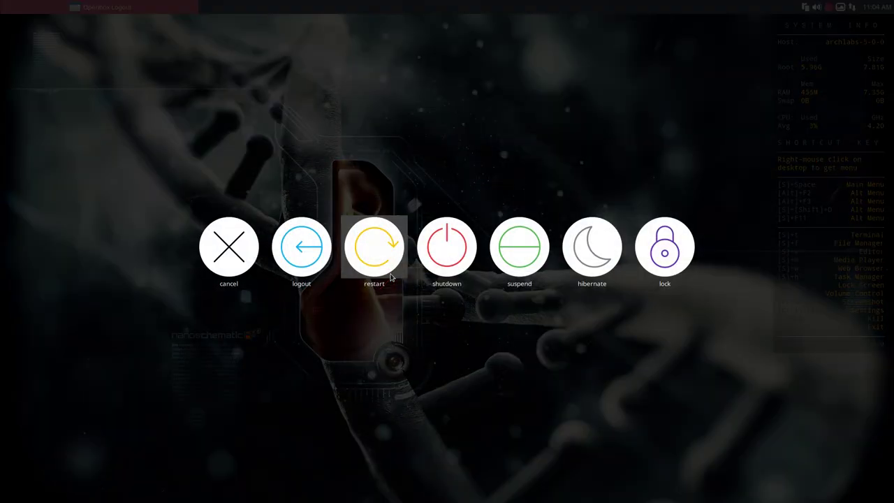
{"action": "key", "text": "Escape"}
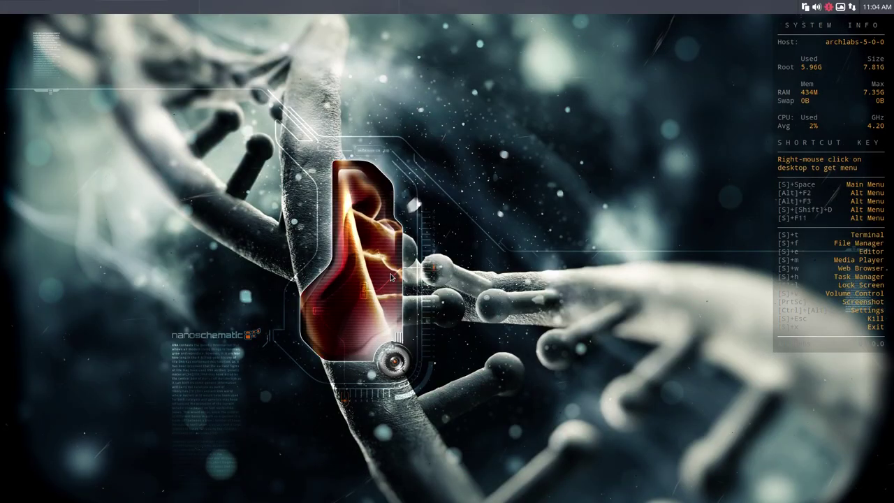
{"action": "key", "text": "super+x"}
{"action": "left_click", "coordinate": [222, 251]}
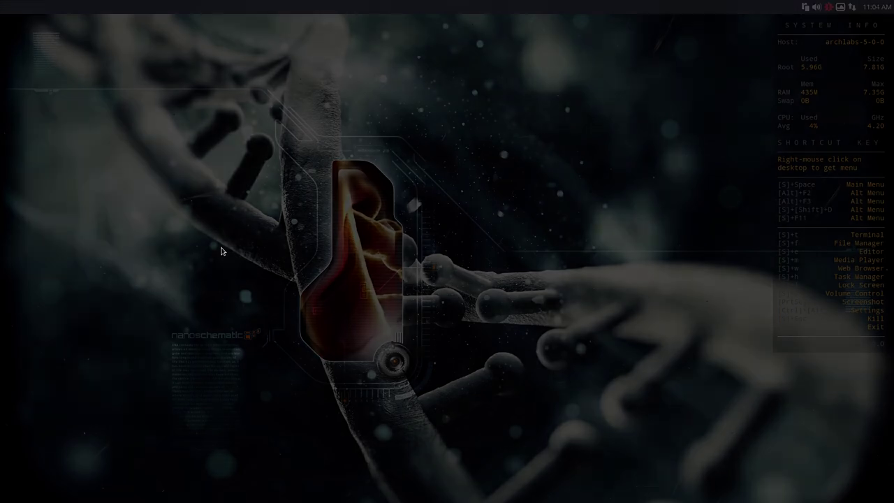
Open the Exit Appearance configuration with administrative rights, entering the account password.
{"action": "right_click", "coordinate": [326, 280]}
{"action": "mouse_move", "coordinate": [368, 333]}
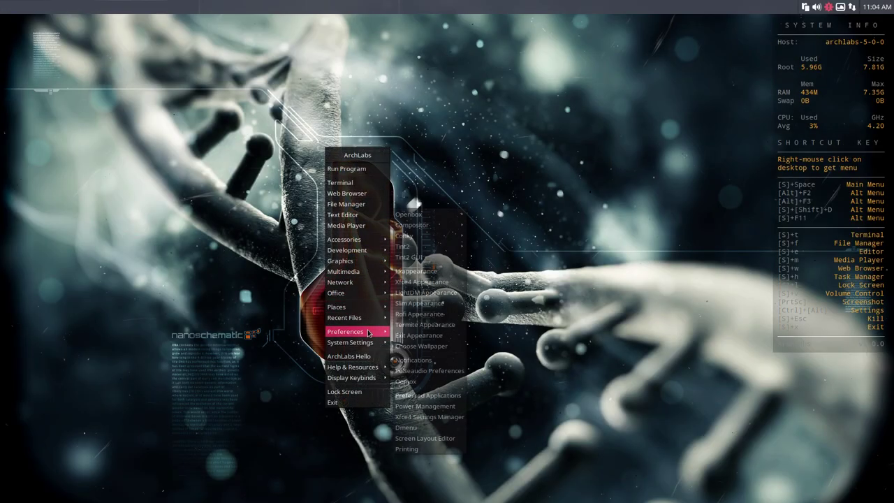
{"action": "left_click", "coordinate": [426, 337]}
{"action": "type", "text": "•••••"}
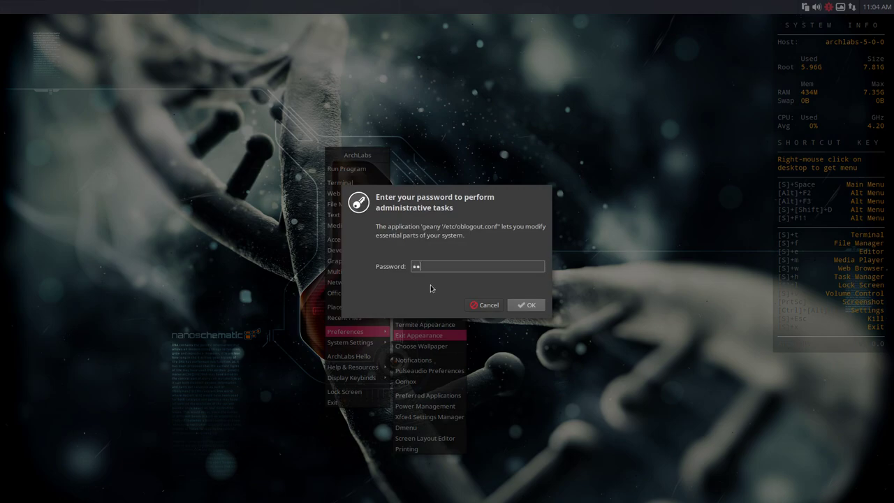
{"action": "key", "text": "Return"}
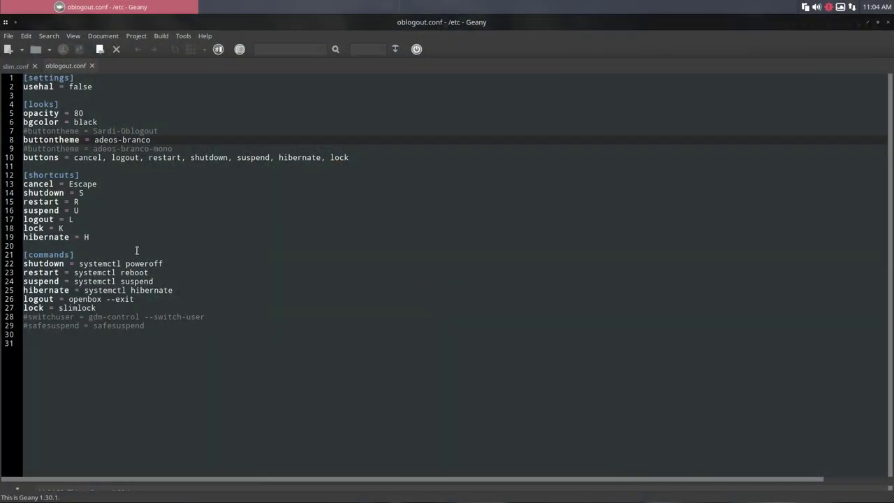
In oblogout.conf, comment out the adeos-branco buttontheme, activate Sardi-Oblogout instead, and save the file.
{"action": "left_click", "coordinate": [23, 140]}
{"action": "type", "text": "#"}
{"action": "key", "text": "Up"}
{"action": "key", "text": "BackSpace"}
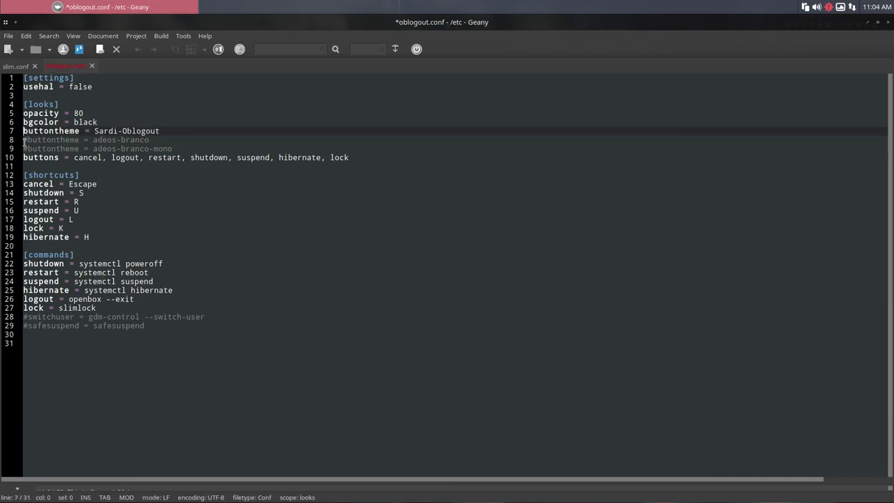
{"action": "key", "text": "ctrl+s"}
Check the exit screen's button styling, and close oblogout.conf after highlighting its two commented-out adeos-branco themes.
{"action": "key", "text": "super+x"}
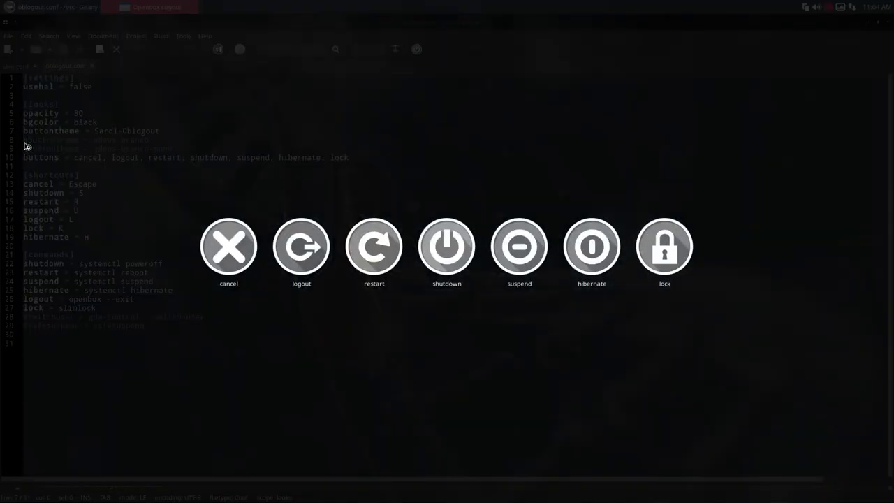
{"action": "key", "text": "Escape"}
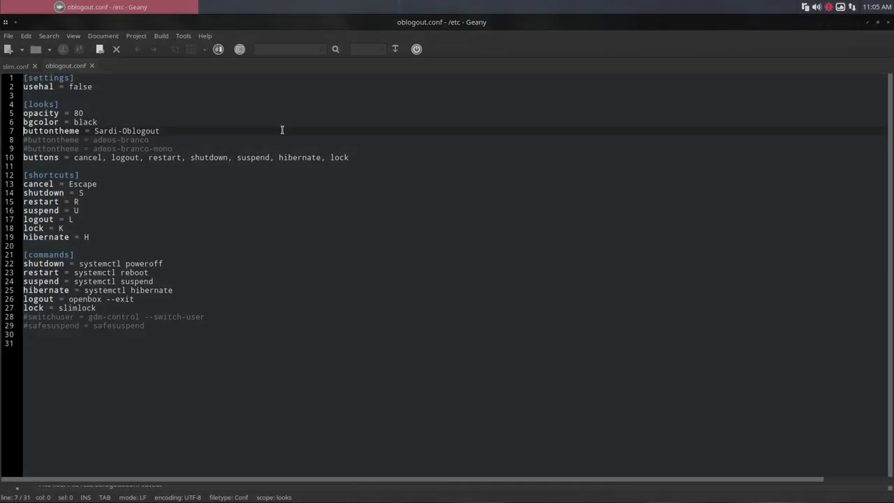
{"action": "left_click_drag", "start_coordinate": [176, 148], "coordinate": [21, 141]}
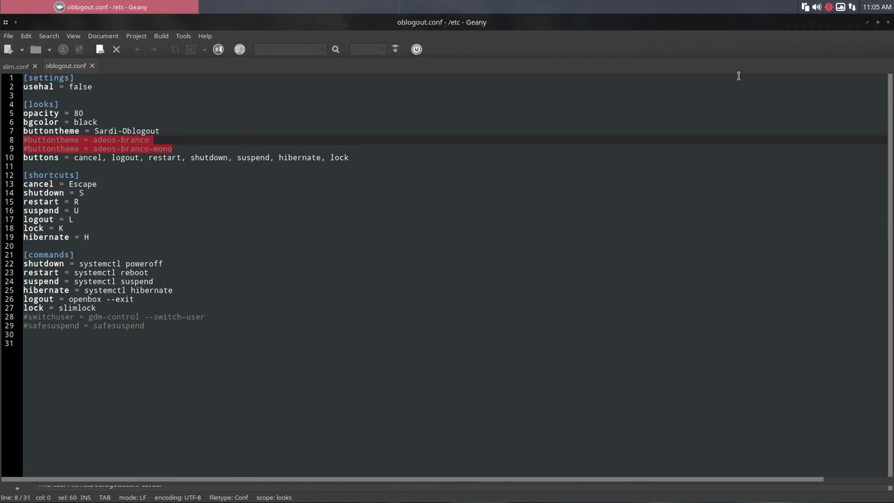
{"action": "left_click", "coordinate": [888, 24]}
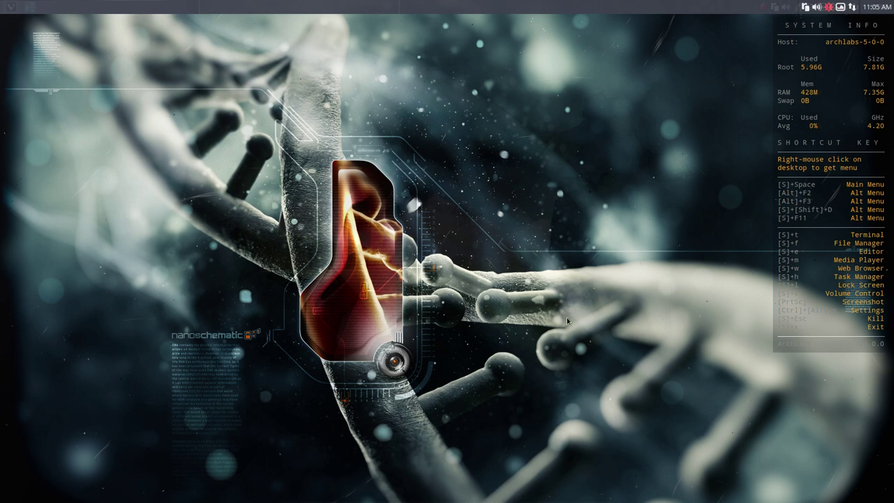
Open the Slim Appearance configuration with administrative rights, entering the account password, and go to its active current_theme line.
{"action": "right_click", "coordinate": [379, 308]}
{"action": "mouse_move", "coordinate": [409, 342]}
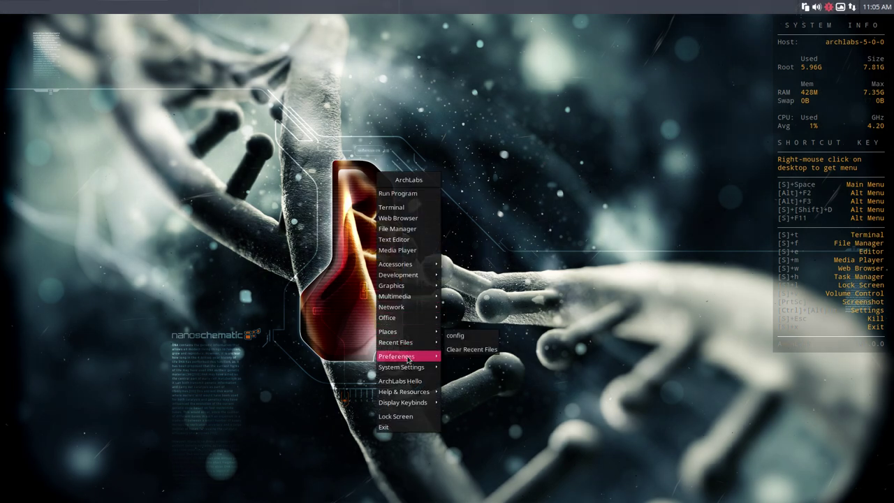
{"action": "mouse_move", "coordinate": [413, 358]}
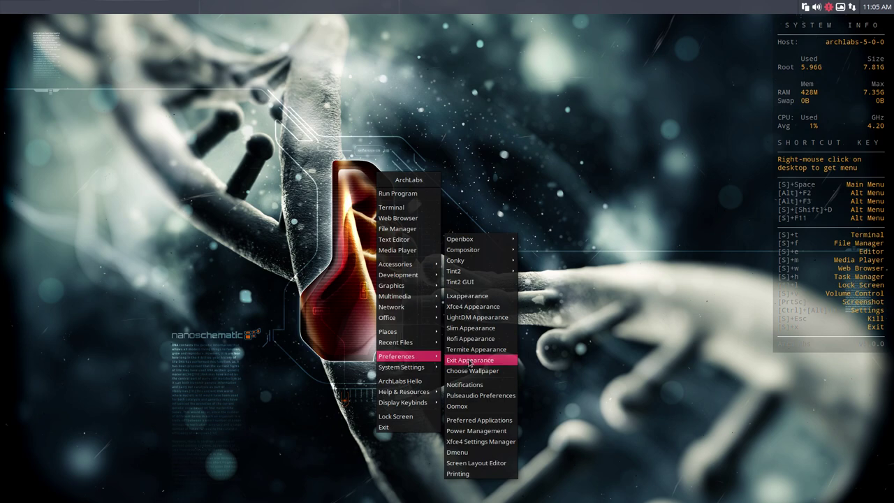
{"action": "left_click", "coordinate": [479, 330]}
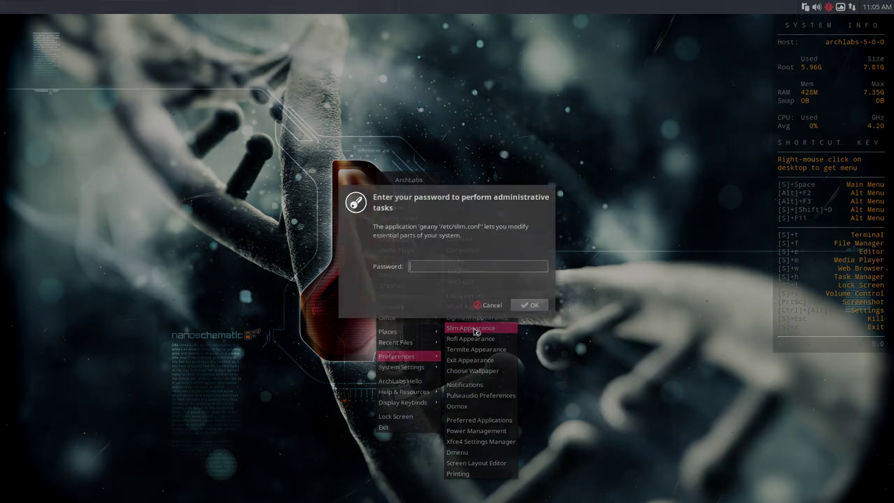
{"action": "type", "text": "***"}
{"action": "key", "text": "Return"}
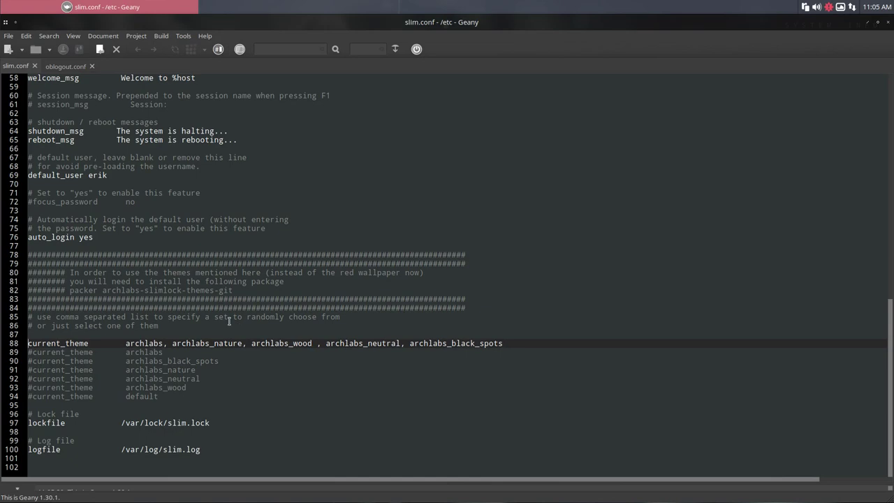
{"action": "left_click", "coordinate": [144, 343]}
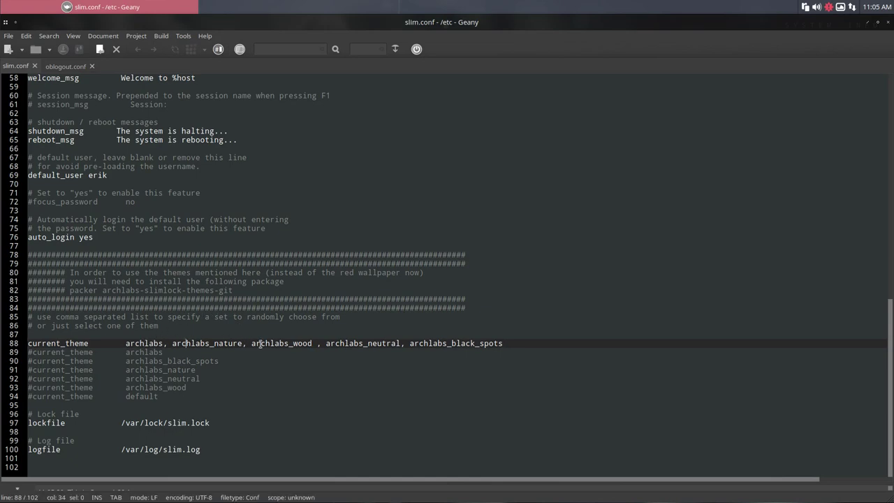
Point out the themes listed on the current_theme line, and close the editor without saving slim.conf.
{"action": "left_click", "coordinate": [336, 343]}
{"action": "left_click", "coordinate": [438, 343]}
{"action": "type", "text": "l"}
{"action": "key", "text": "BackSpace"}
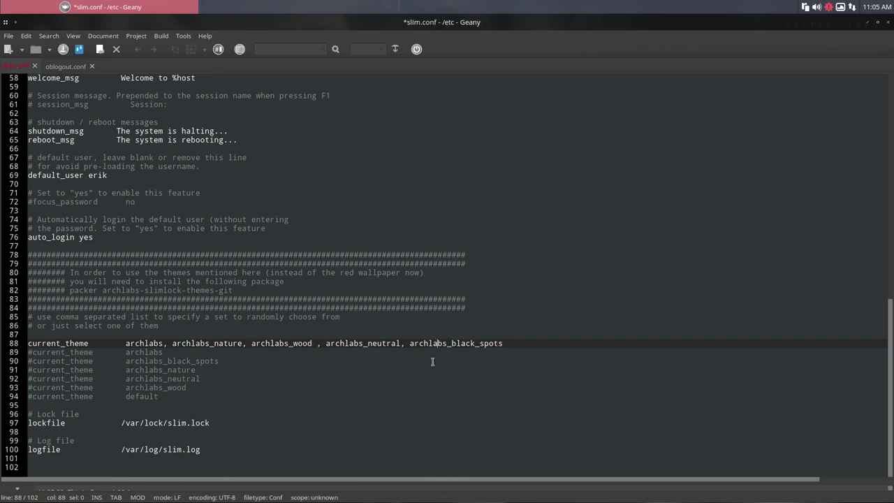
{"action": "left_click", "coordinate": [888, 23]}
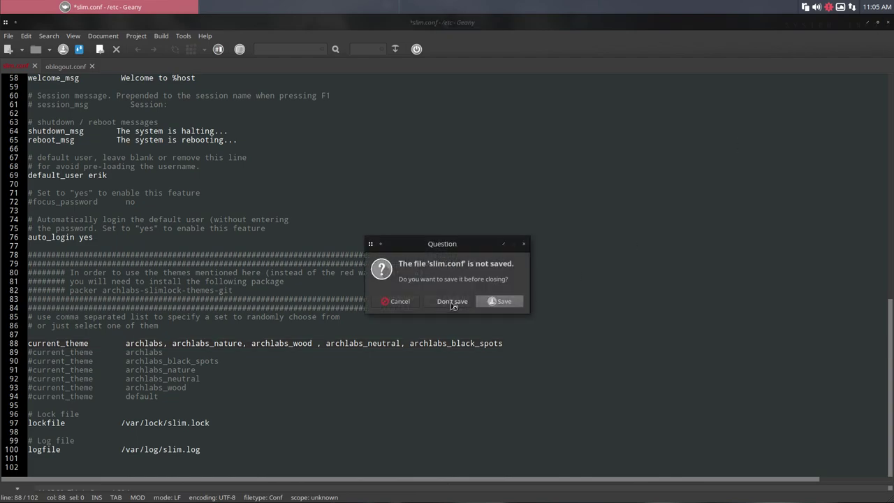
{"action": "left_click", "coordinate": [453, 305]}
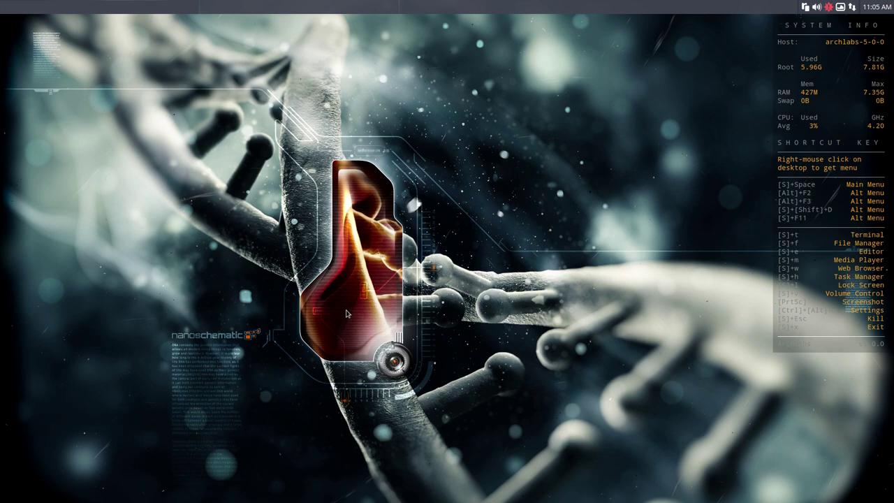
Lock the screen twice to check the lock screen's theme, unlocking each time with the account password.
{"action": "key", "text": "super+l"}
{"action": "key", "text": "super+l"}
{"action": "type", "text": "****"}
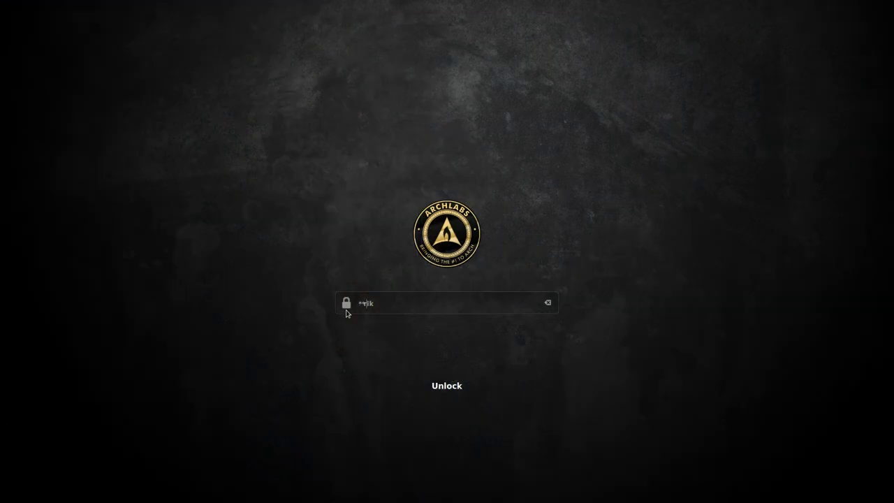
{"action": "key", "text": "Return"}
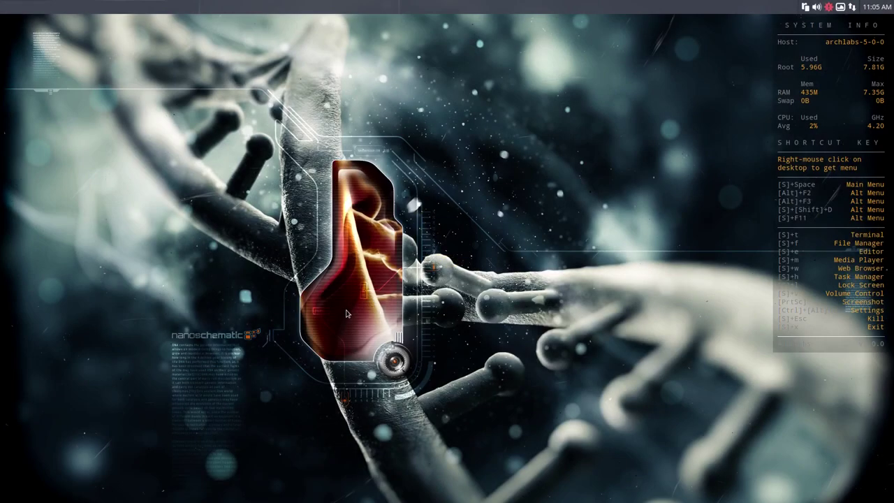
{"action": "key", "text": "super+l"}
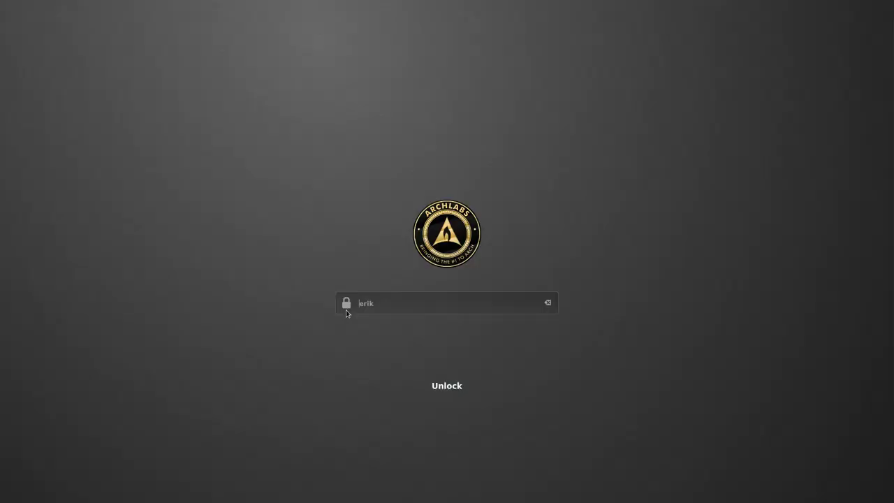
{"action": "type", "text": "****"}
{"action": "key", "text": "Return"}
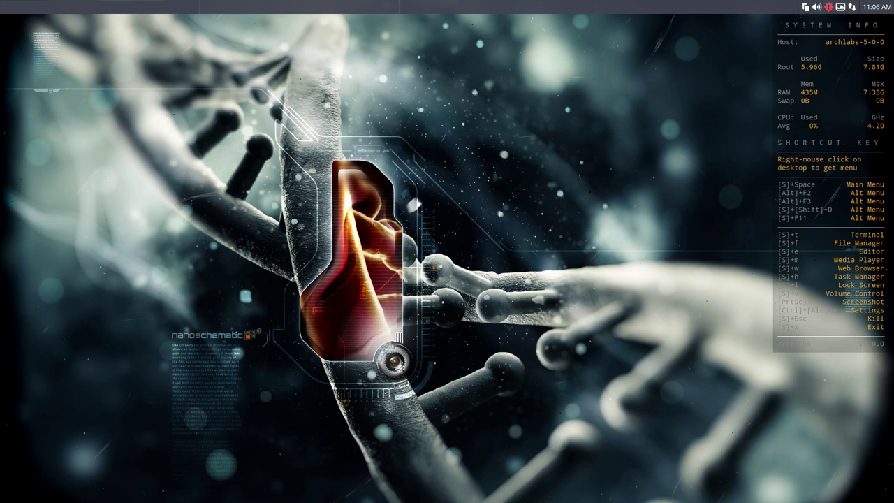
Look through the Places entries of the ArchLabs desktop menu and dismiss the menu.
{"action": "right_click", "coordinate": [190, 196]}
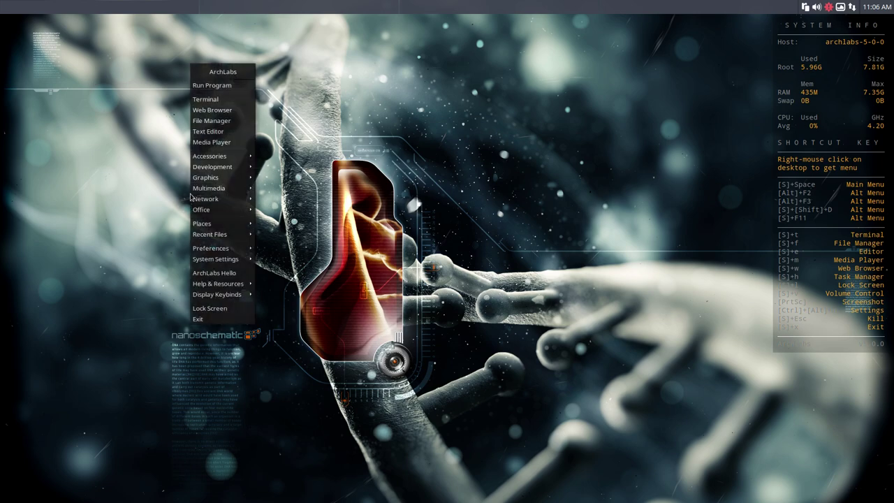
{"action": "mouse_move", "coordinate": [218, 223]}
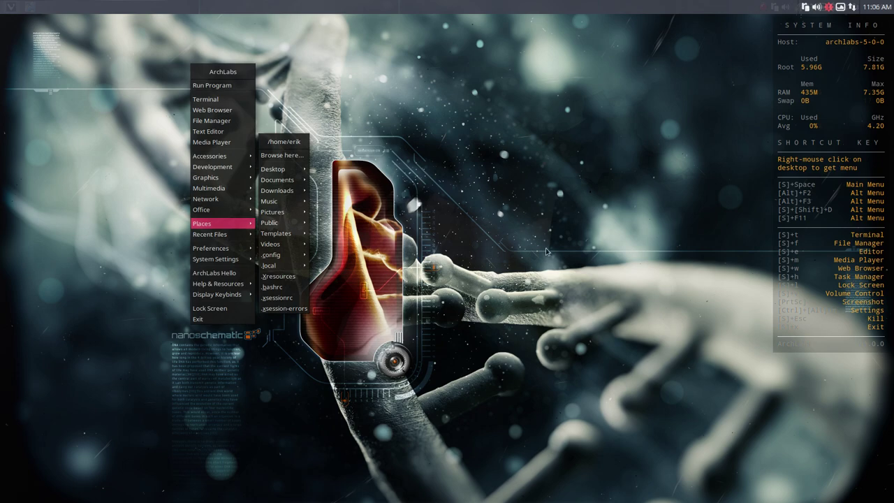
{"action": "left_click", "coordinate": [498, 212]}
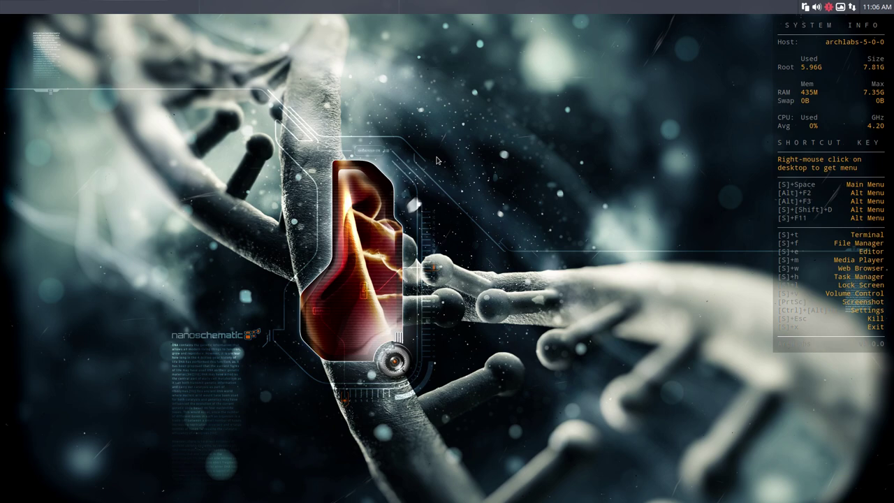
Display the Openbox keybinds in a new window and move that window to the left side of the desktop.
{"action": "right_click", "coordinate": [436, 160]}
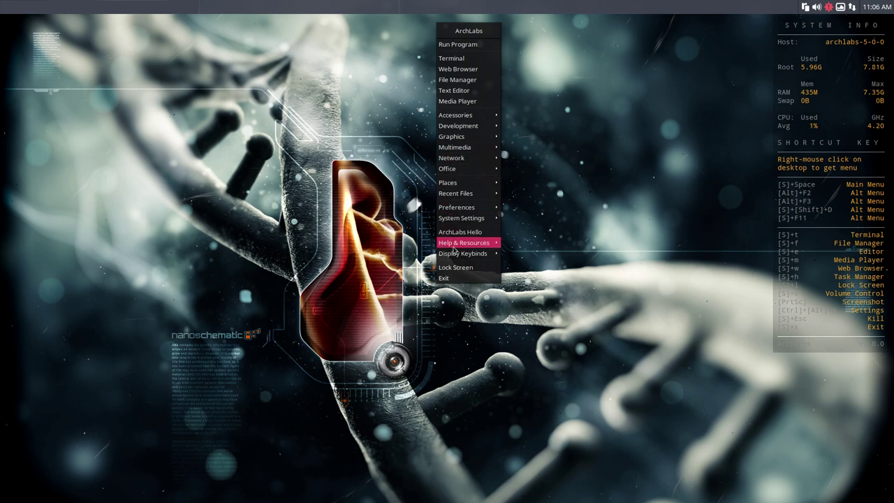
{"action": "mouse_move", "coordinate": [455, 254]}
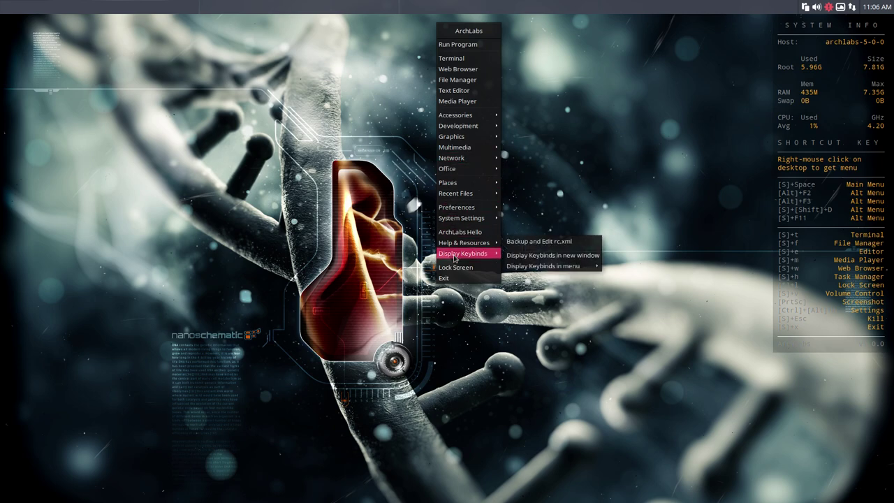
{"action": "left_click", "coordinate": [545, 256]}
{"action": "left_click_drag", "start_coordinate": [542, 94], "coordinate": [273, 93]}
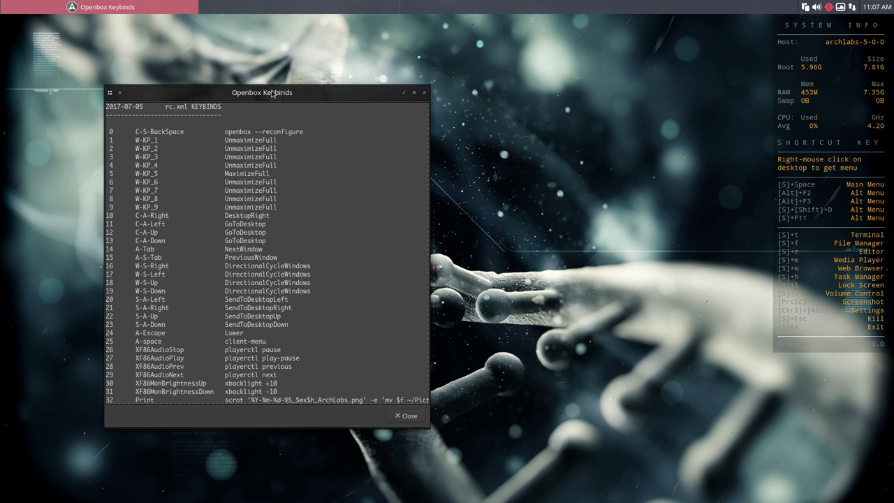
Open a terminal without window decorations and snap it to the left half of the desktop.
{"action": "key", "text": "super+t"}
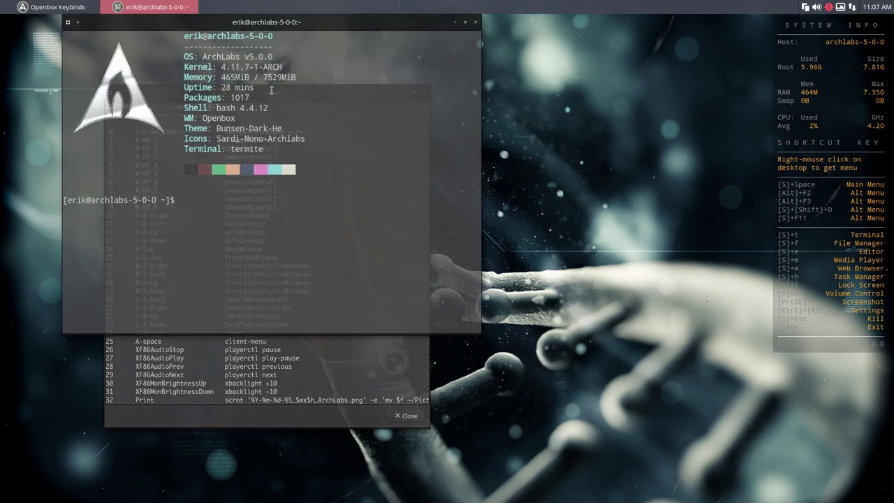
{"action": "key", "text": "super+d"}
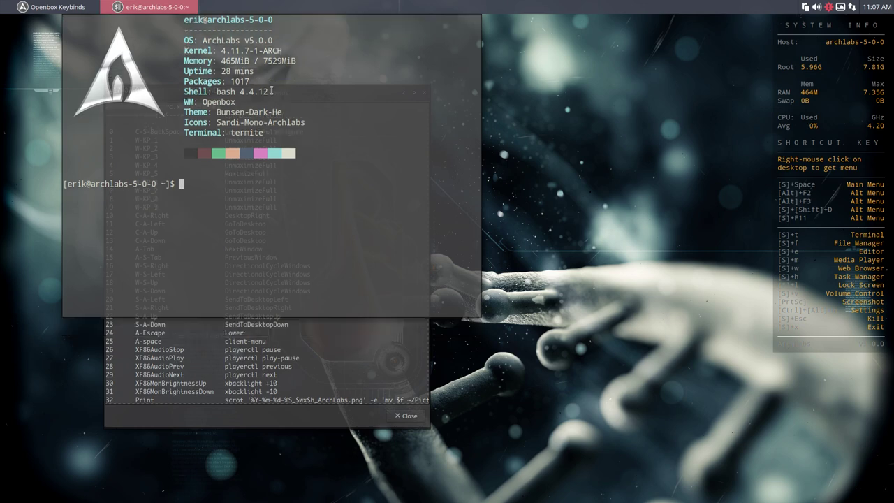
{"action": "key", "text": "super+KP_4"}
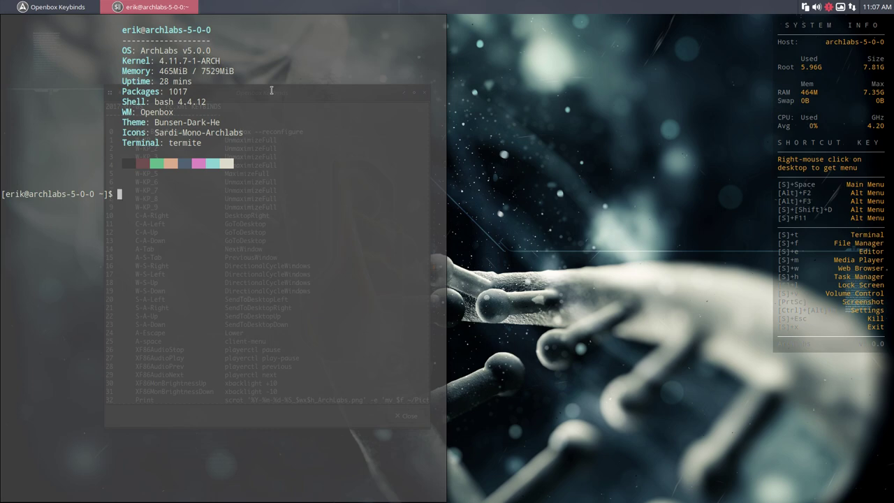
Snap the terminal to several corners of the desktop in turn, ending with it filling the lower half.
{"action": "key", "text": "super+KP_1"}
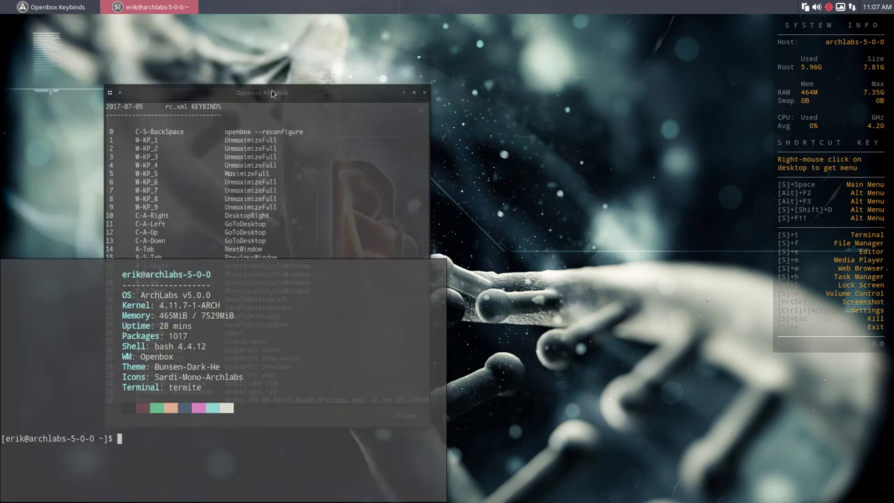
{"action": "key", "text": "super+KP_7"}
{"action": "key", "text": "super+KP_3"}
{"action": "key", "text": "super+KP_9"}
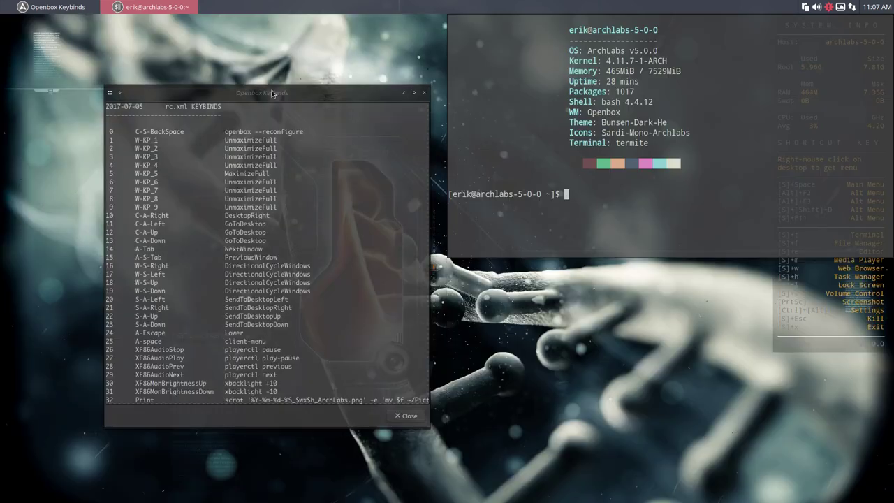
{"action": "key", "text": "super+KP_7"}
{"action": "key", "text": "super+KP_1"}
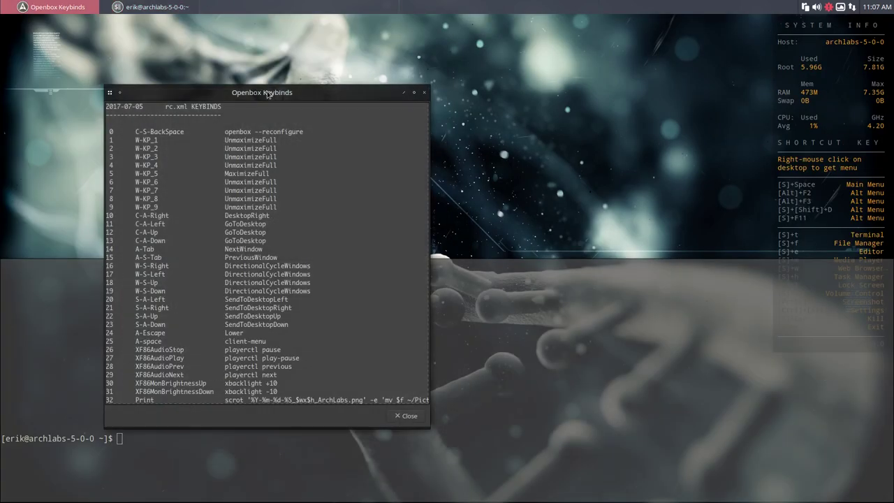
Enlarge the Openbox Keybinds window and snap it through different tiling positions, ending on the left half of the desktop.
{"action": "left_click_drag", "start_coordinate": [274, 94], "coordinate": [169, 26]}
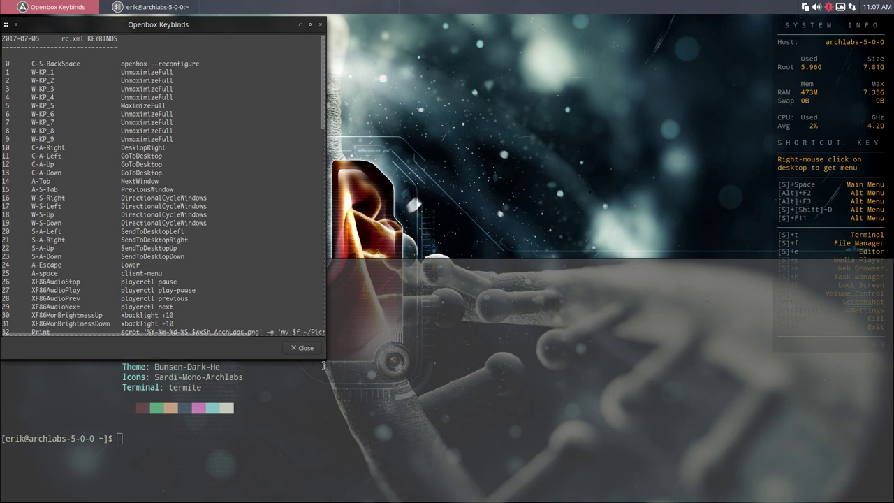
{"action": "left_click_drag", "start_coordinate": [322, 358], "coordinate": [419, 499]}
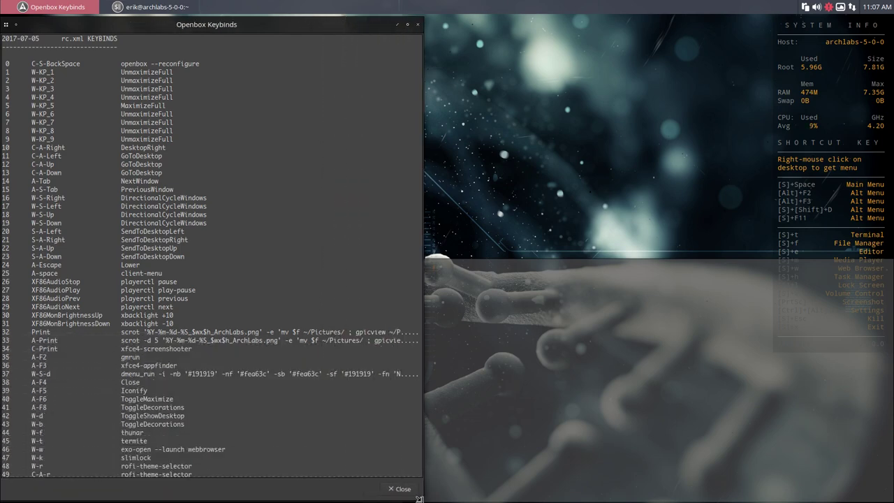
{"action": "key", "text": "super+KP_8"}
{"action": "key", "text": "super+KP_4"}
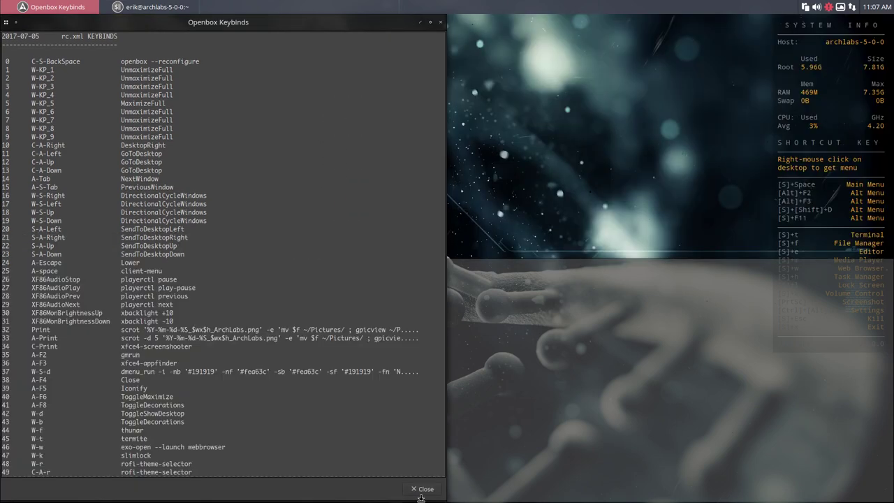
{"action": "key", "text": "super+KP_5"}
{"action": "key", "text": "super+KP_6"}
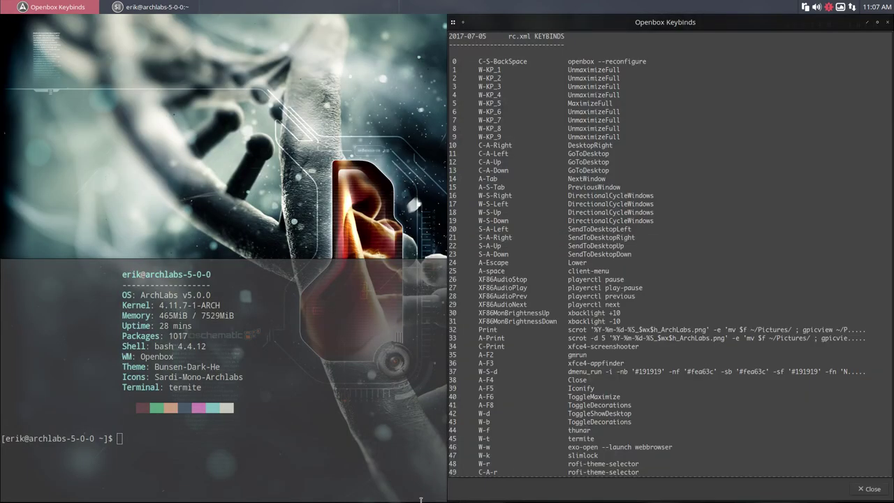
{"action": "key", "text": "super+KP_4"}
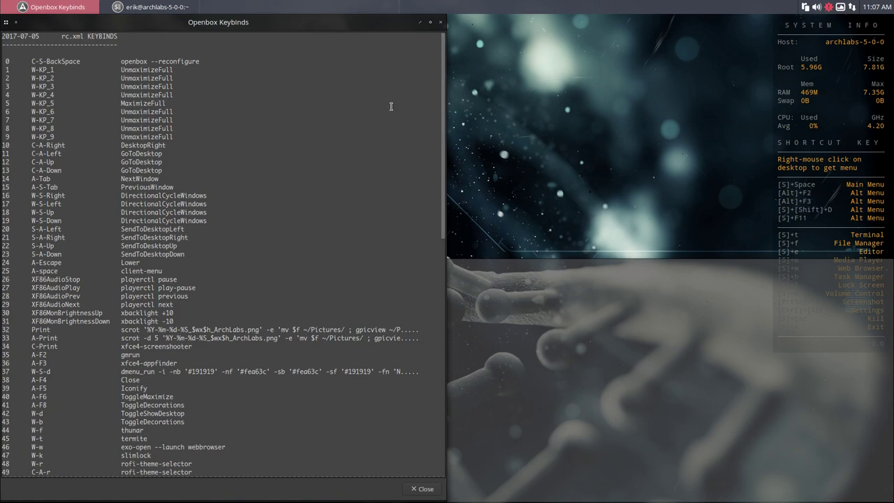
Close the Openbox Keybinds window and the terminal.
{"action": "left_click", "coordinate": [441, 23]}
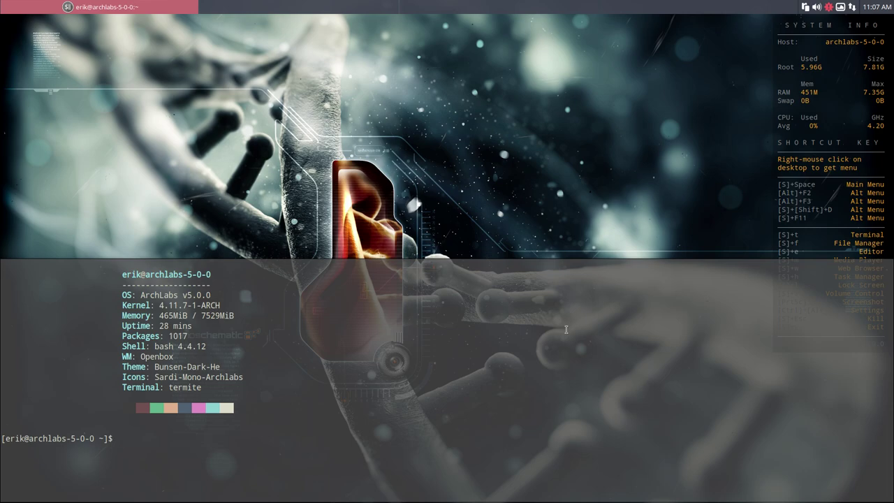
{"action": "key", "text": "ctrl+d"}
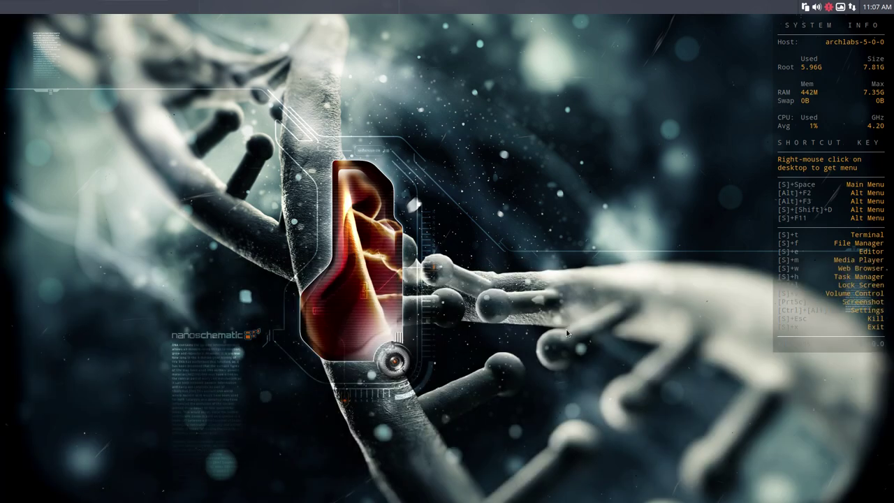